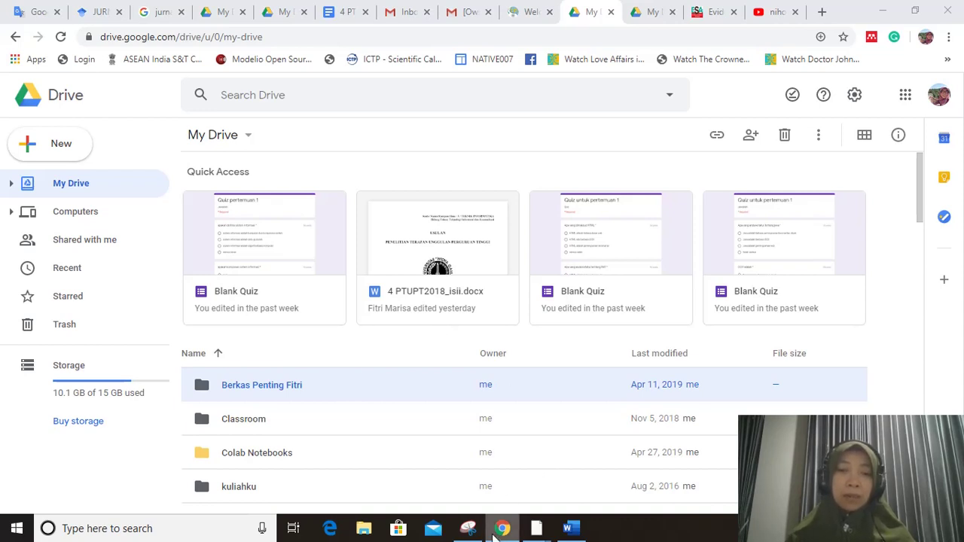
- Switch between the two accounts' My Drive tabs, settling on the second account's My Drive
{"action": "mouse_move", "coordinate": [500, 531]}
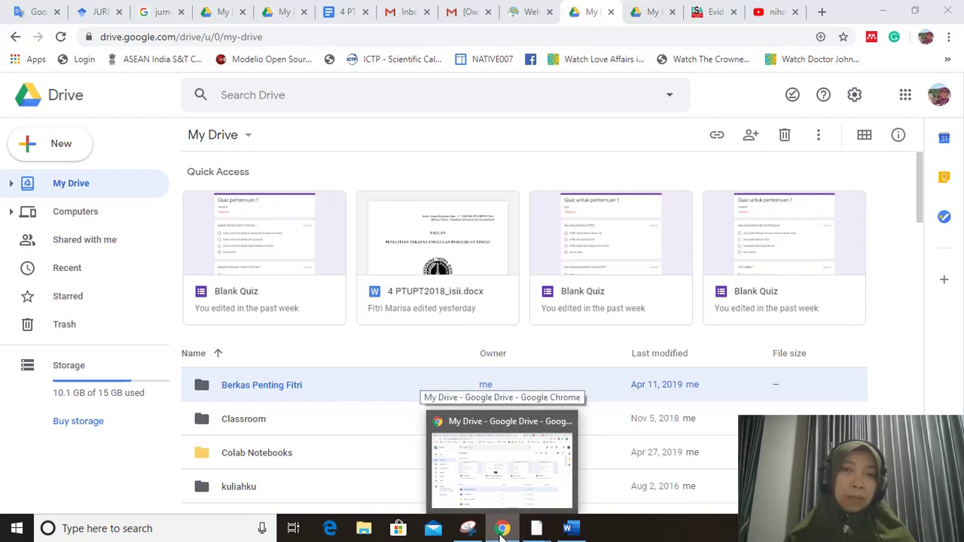
{"action": "left_click", "coordinate": [649, 16]}
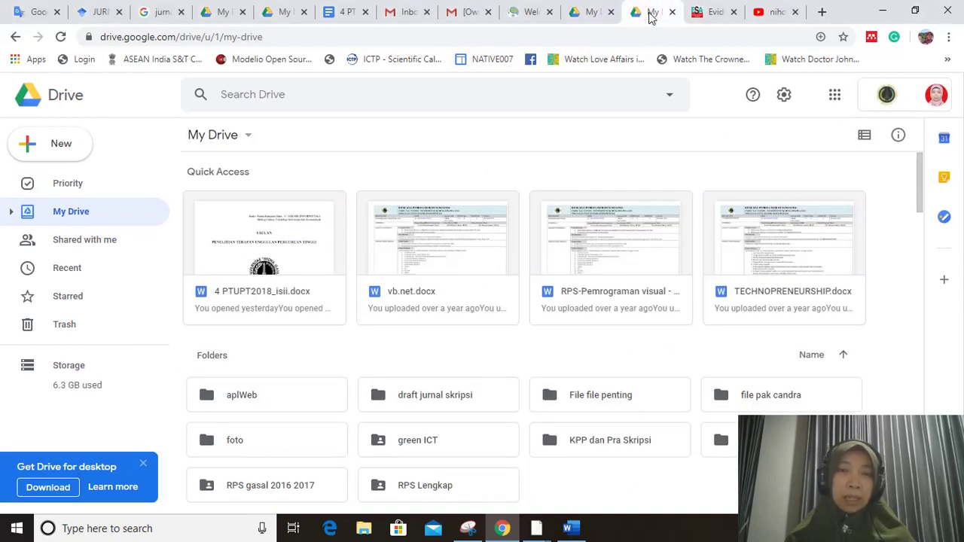
{"action": "left_click", "coordinate": [590, 15]}
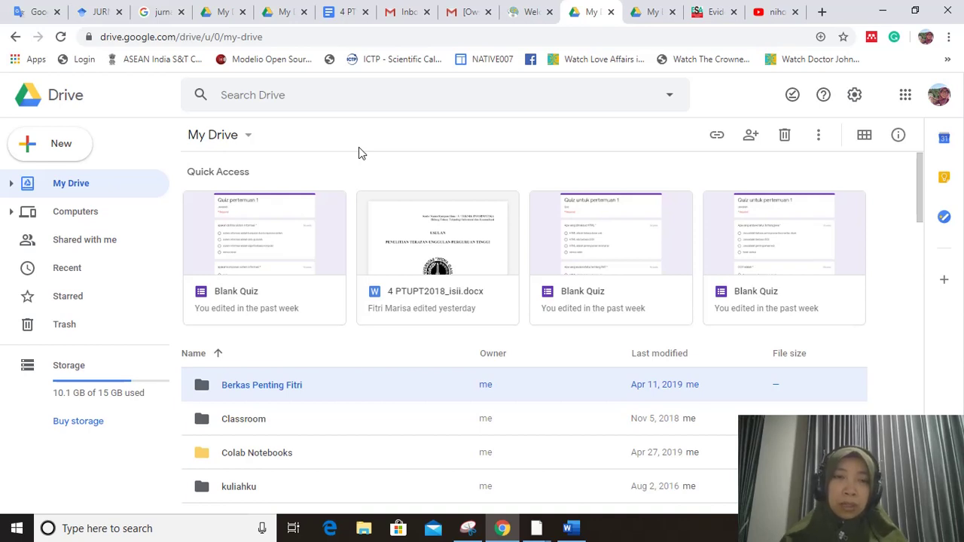
{"action": "left_click", "coordinate": [654, 12]}
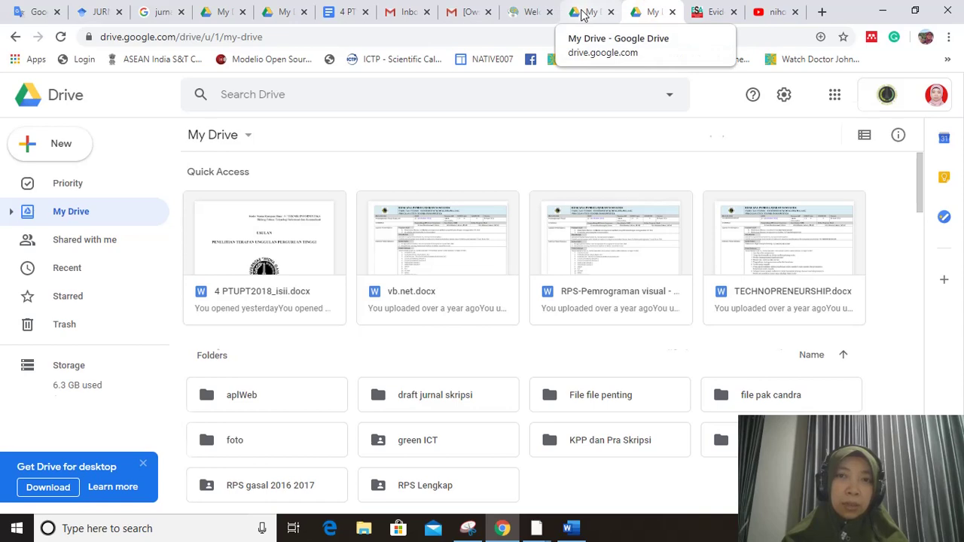
{"action": "left_click", "coordinate": [584, 12]}
{"action": "left_click", "coordinate": [652, 12]}
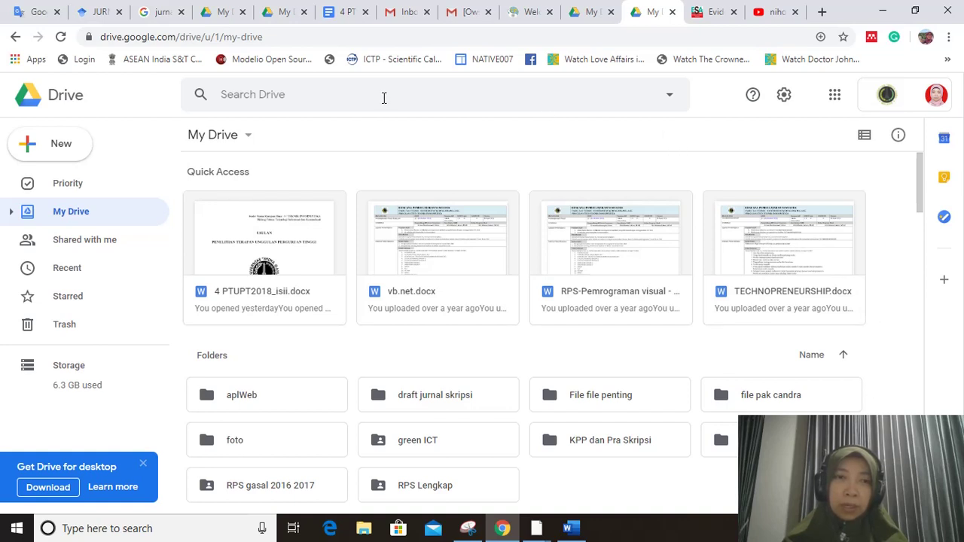
{"action": "left_click", "coordinate": [587, 15]}
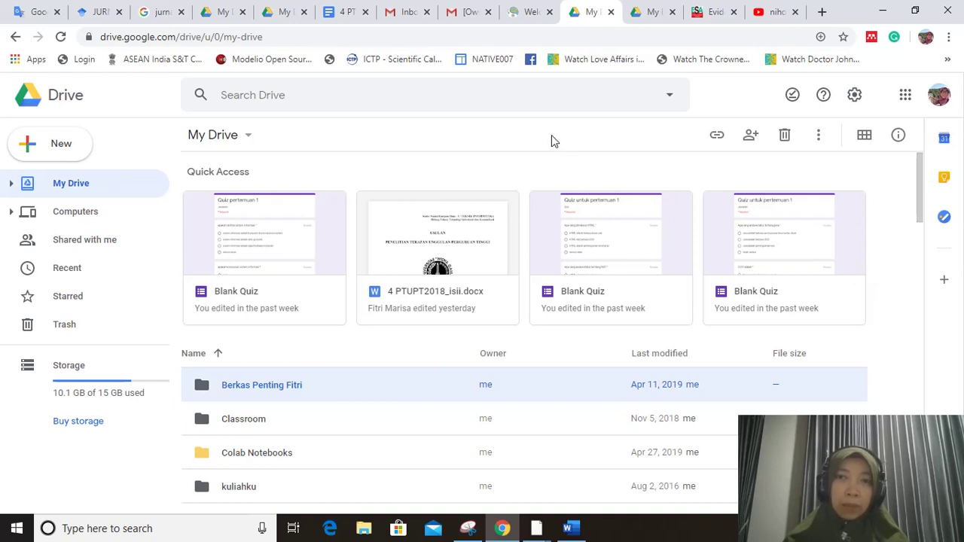
{"action": "left_click", "coordinate": [649, 16]}
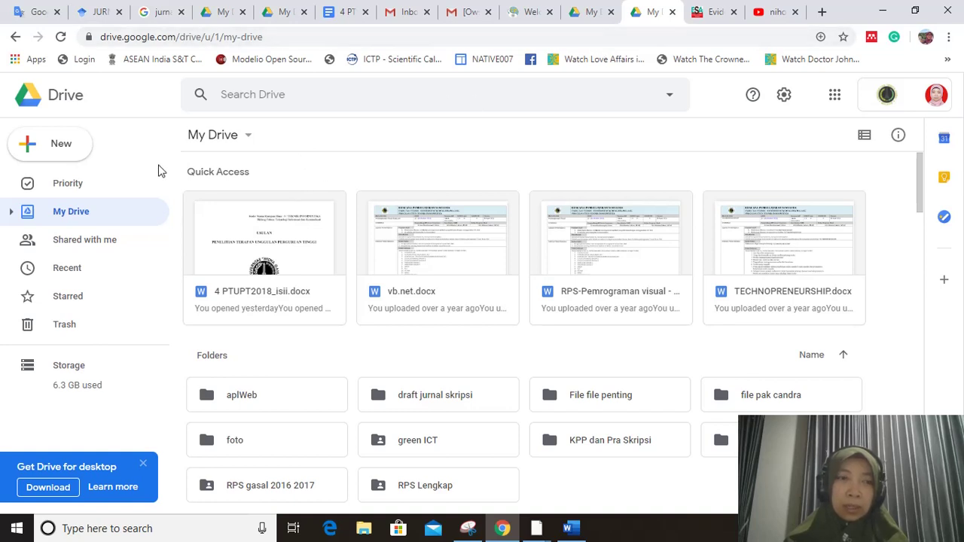
- Upload 4 PTUPT2018_isii.docx from the PTUPT 2018 proposal folder into My Drive
{"action": "left_click", "coordinate": [56, 153]}
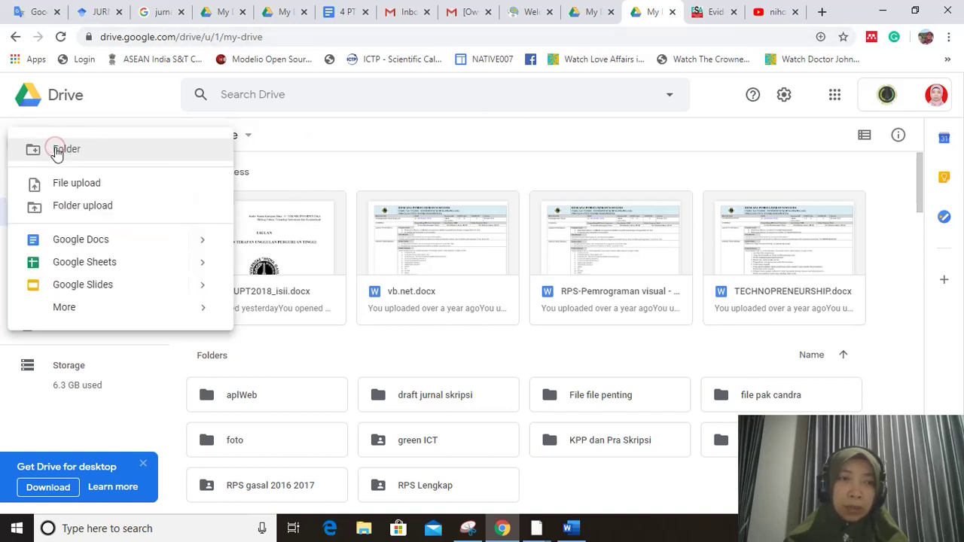
{"action": "left_click", "coordinate": [92, 184]}
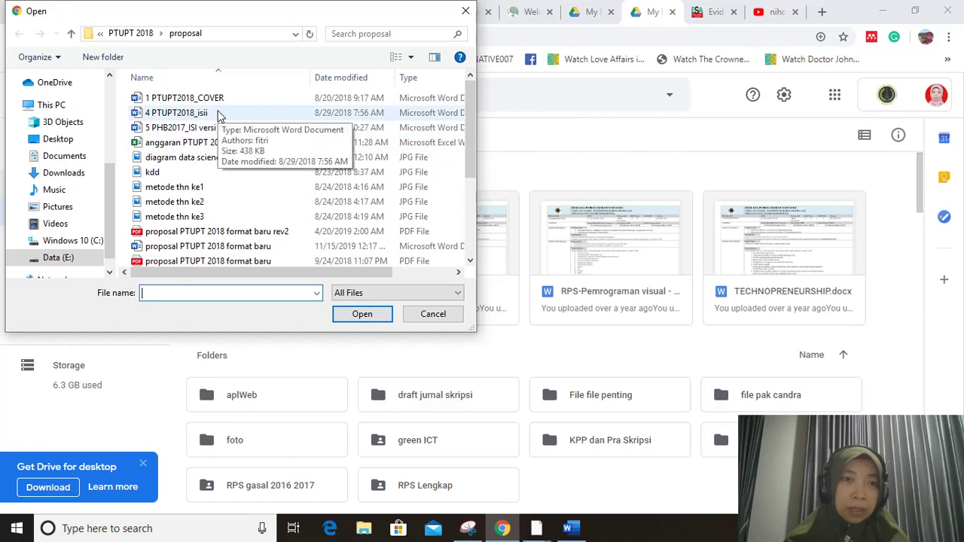
{"action": "double_click", "coordinate": [218, 113]}
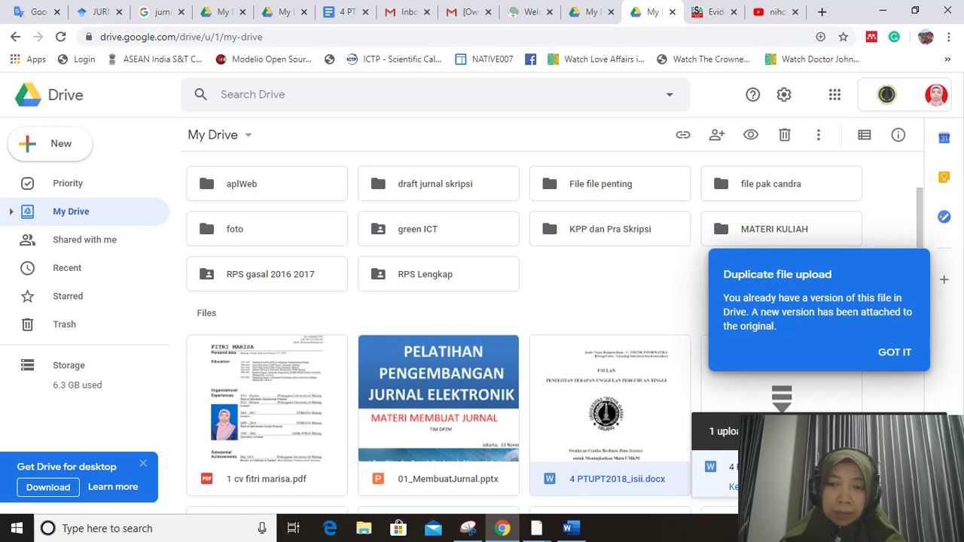
- Preview 4 PTUPT2018_isii.docx, dismiss the duplicate upload notice, and open it with Google Docs
{"action": "key", "text": "Return"}
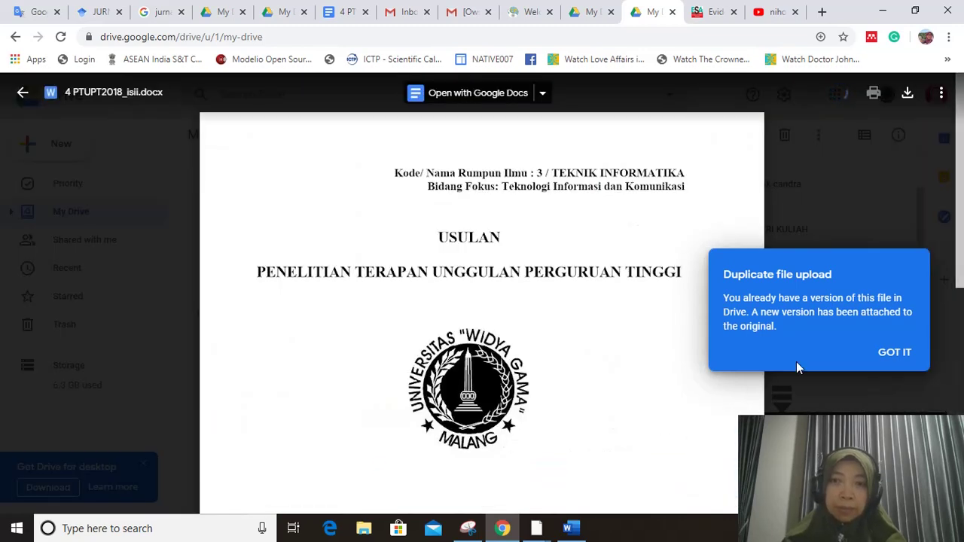
{"action": "left_click", "coordinate": [894, 354]}
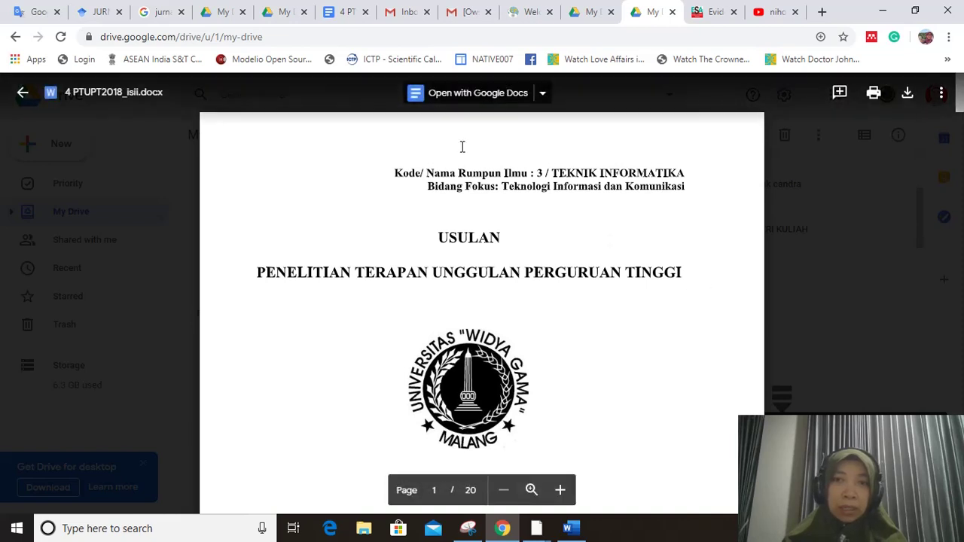
{"action": "left_click", "coordinate": [454, 103]}
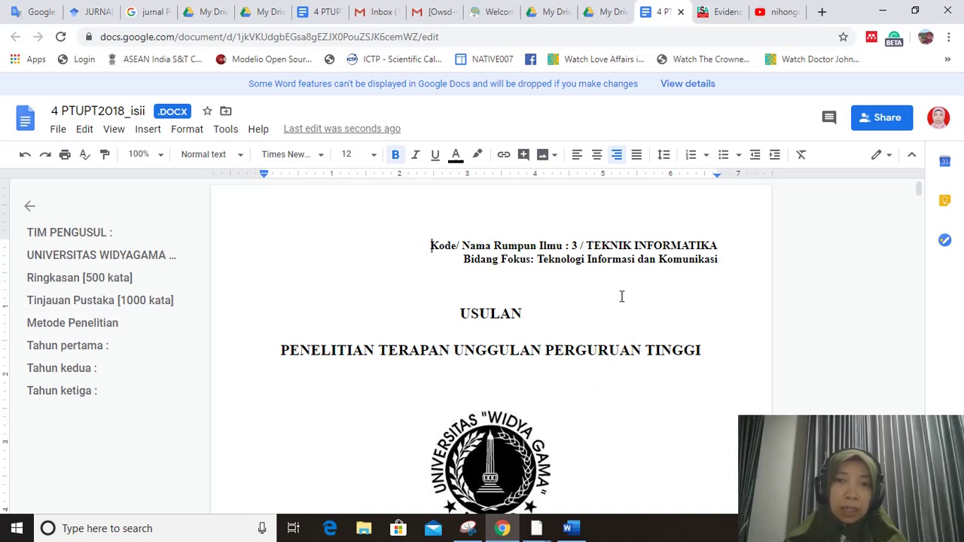
- Open the Share with others dialog for the 4 PTUPT2018_isii proposal
{"action": "left_click", "coordinate": [882, 119]}
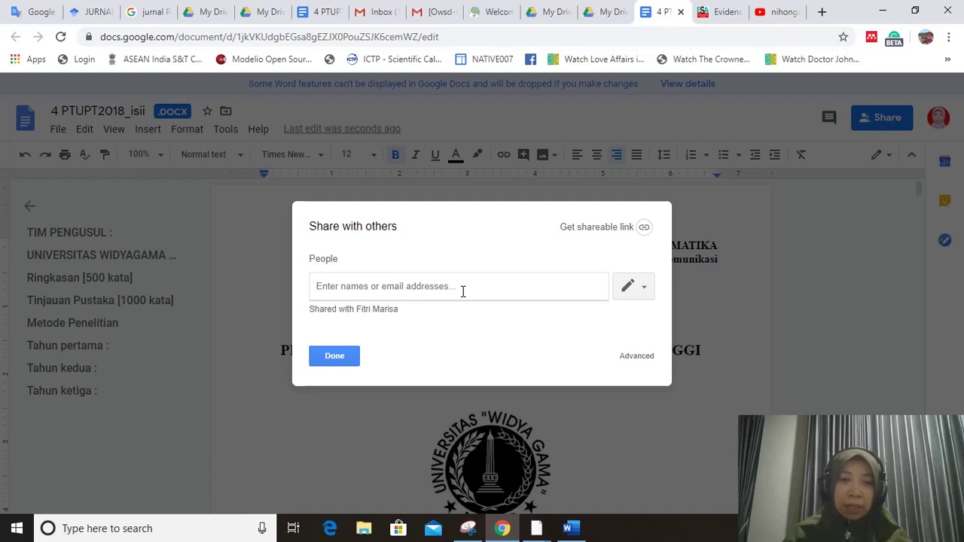
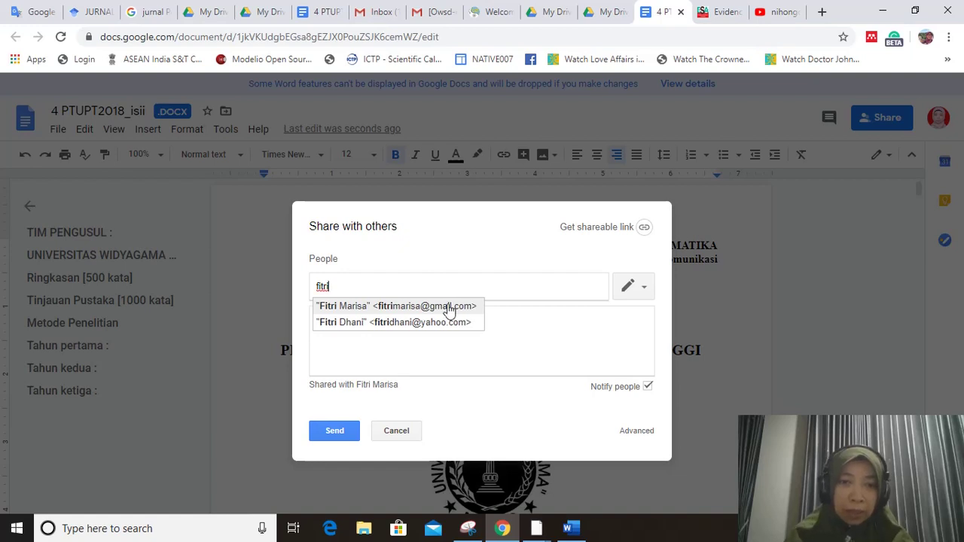
- Invite the contact as editor with the note 'mohon dibimbing bab 1' and send
{"action": "left_click", "coordinate": [446, 307]}
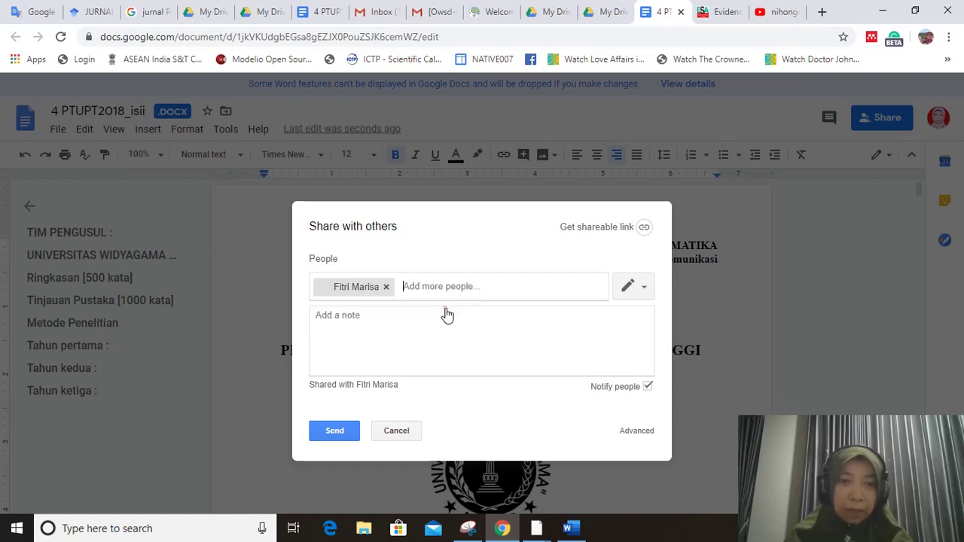
{"action": "left_click", "coordinate": [429, 316]}
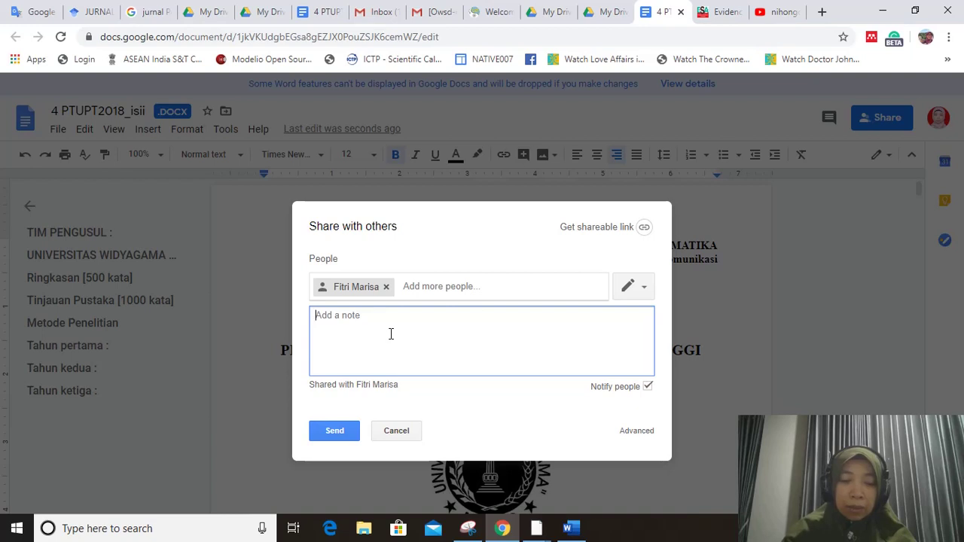
{"action": "type", "text": "A"}
{"action": "key", "text": "ctrl+a"}
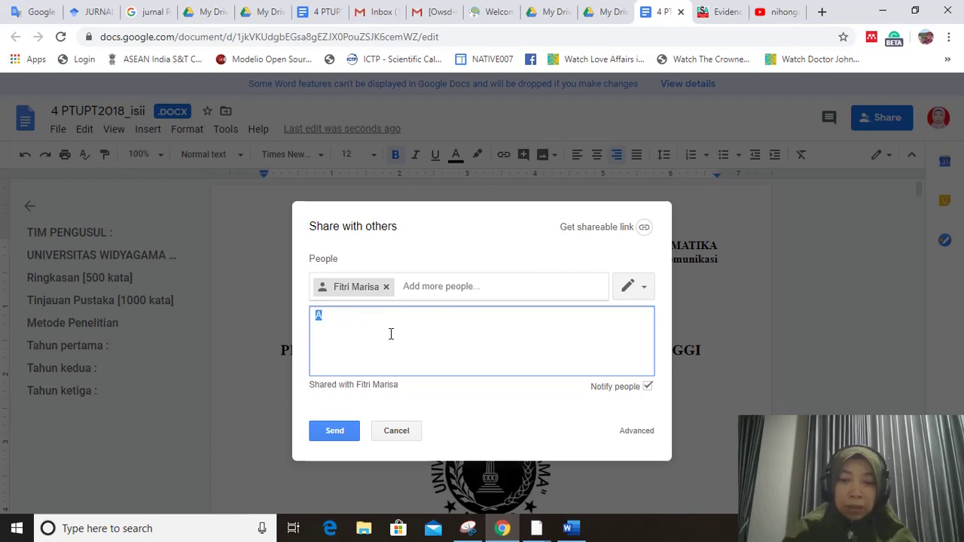
{"action": "type", "text": "mohon "}
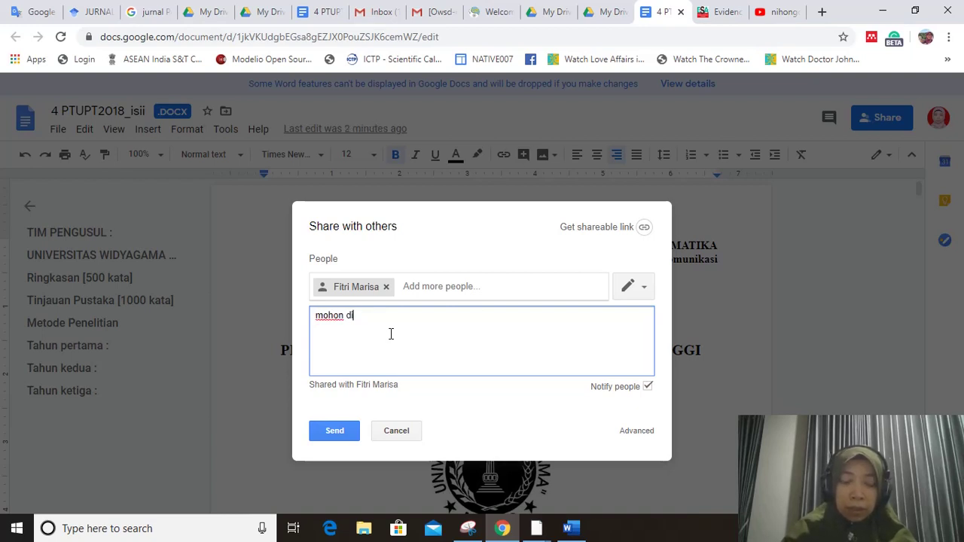
{"action": "type", "text": "dibimbing bab"}
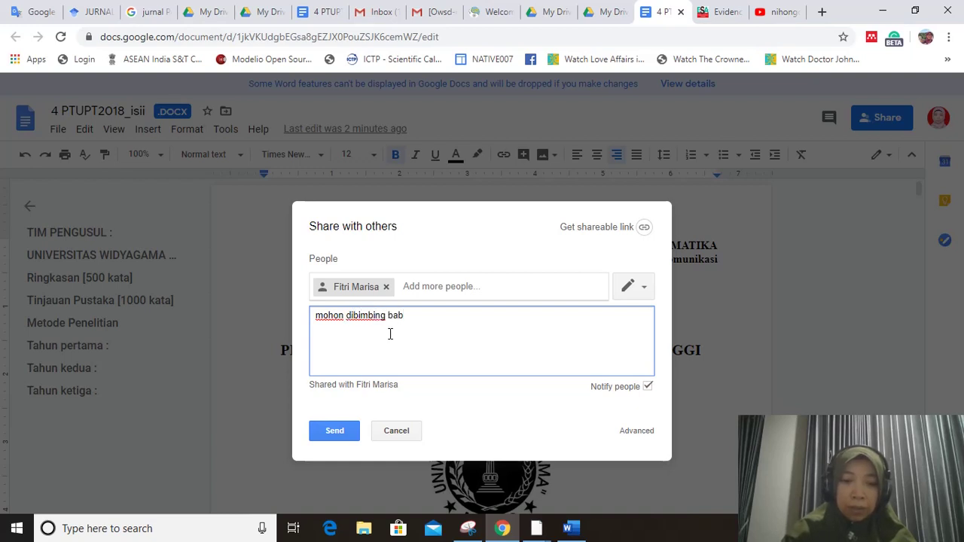
{"action": "type", "text": " 1"}
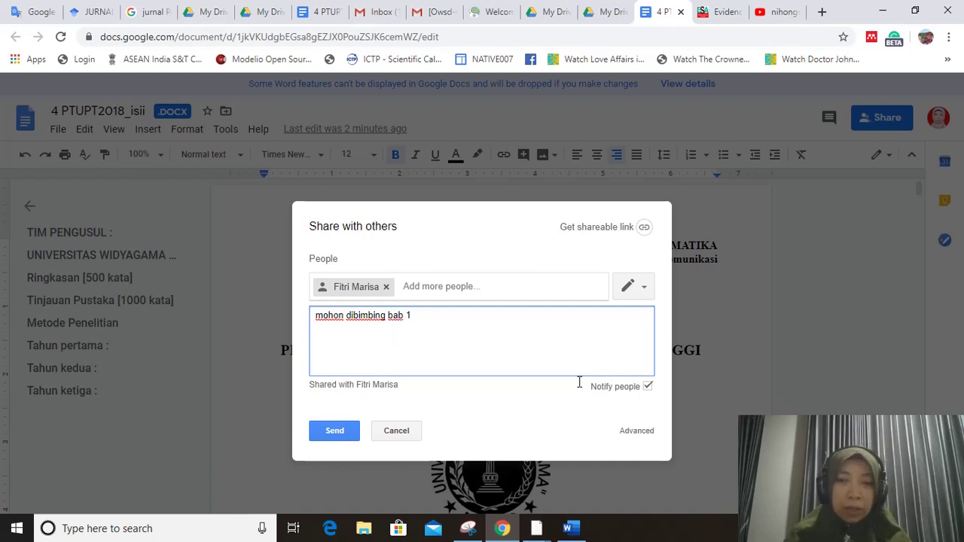
{"action": "left_click", "coordinate": [644, 289]}
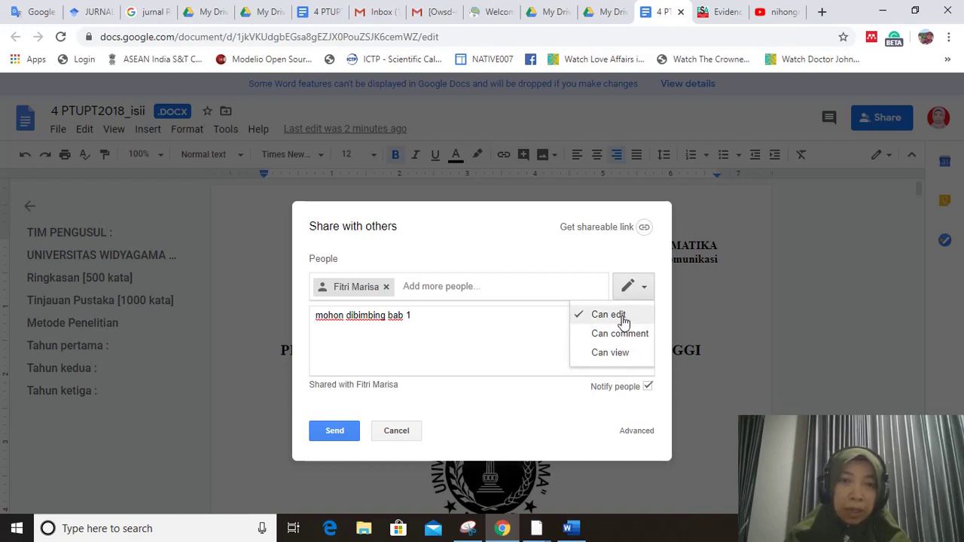
{"action": "left_click", "coordinate": [614, 322]}
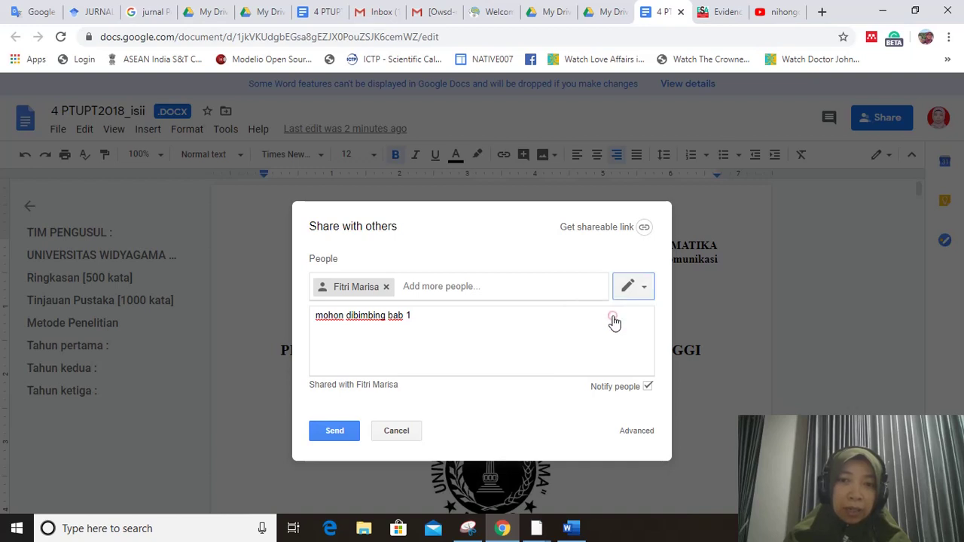
{"action": "left_click", "coordinate": [328, 432]}
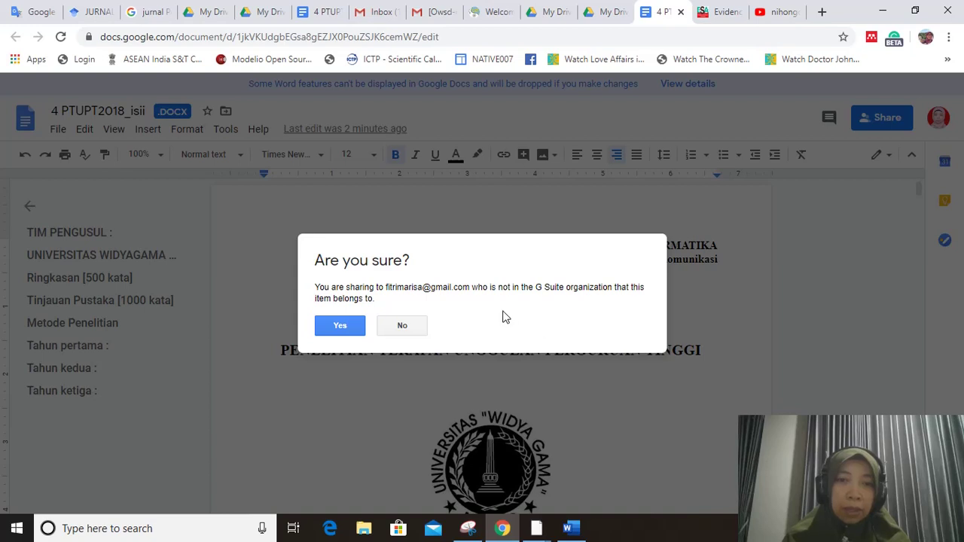
- Confirm sharing outside the organization and dismiss the Hangouts notification card
{"action": "left_click", "coordinate": [339, 326]}
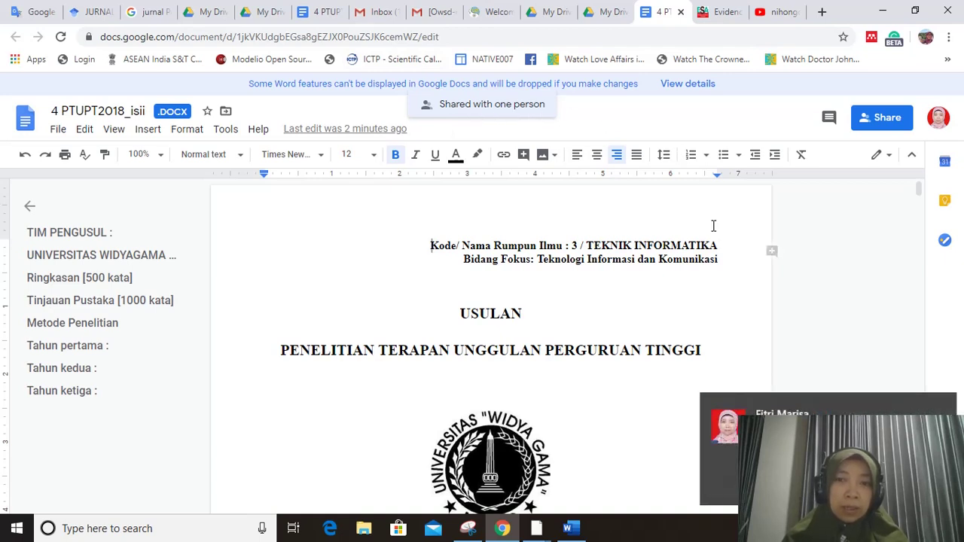
{"action": "left_click", "coordinate": [940, 407]}
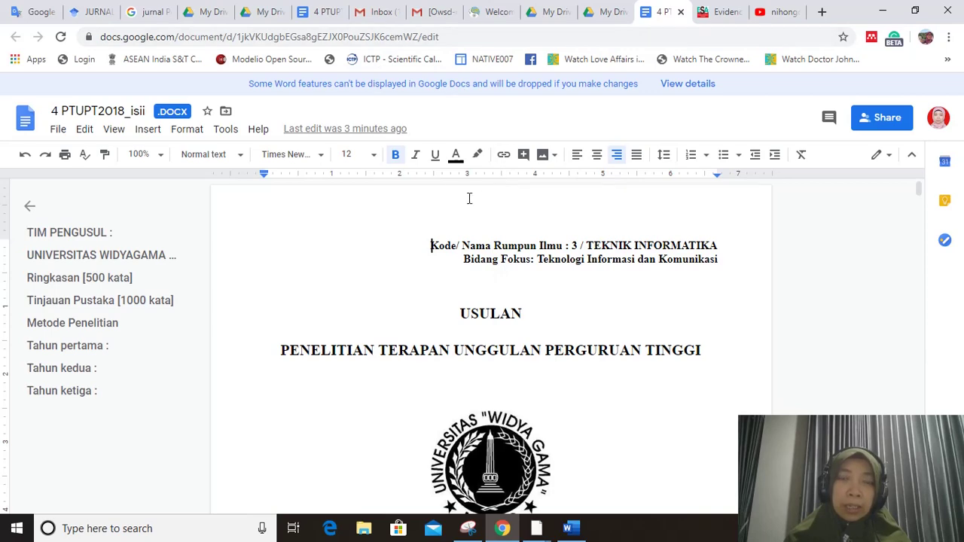
- Go to the Gmail Inbox and refresh it to show the 4 PTUPT2018_isii.docx share email
{"action": "left_click", "coordinate": [372, 16]}
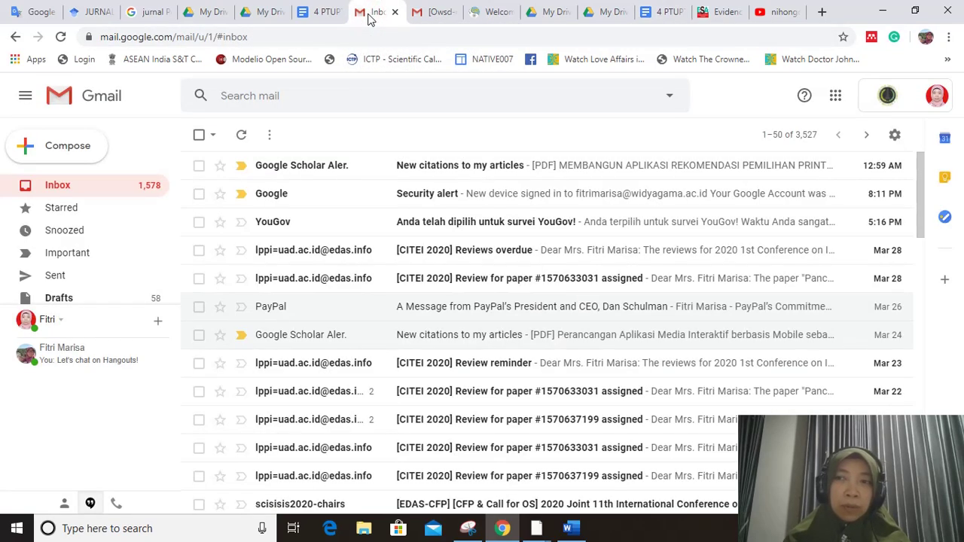
{"action": "left_click", "coordinate": [431, 15]}
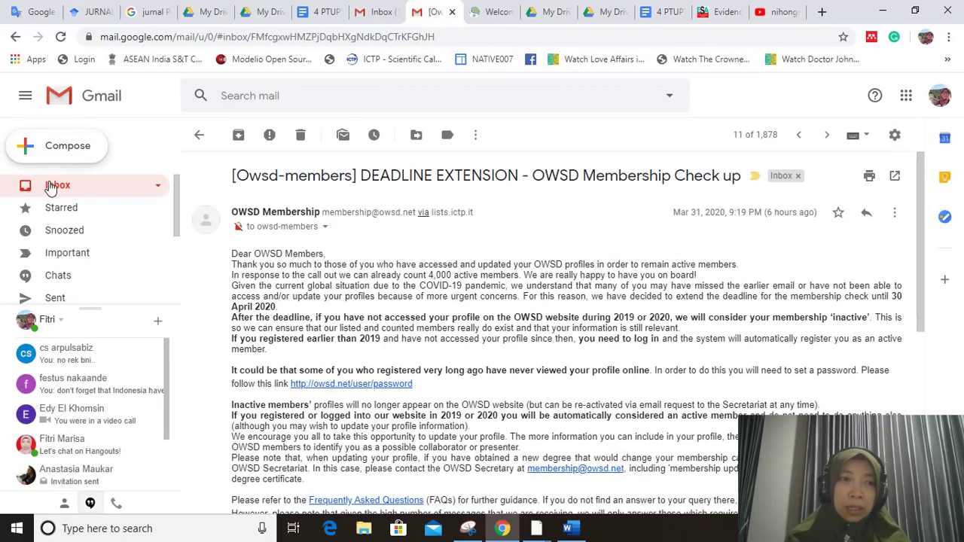
{"action": "left_click", "coordinate": [51, 188]}
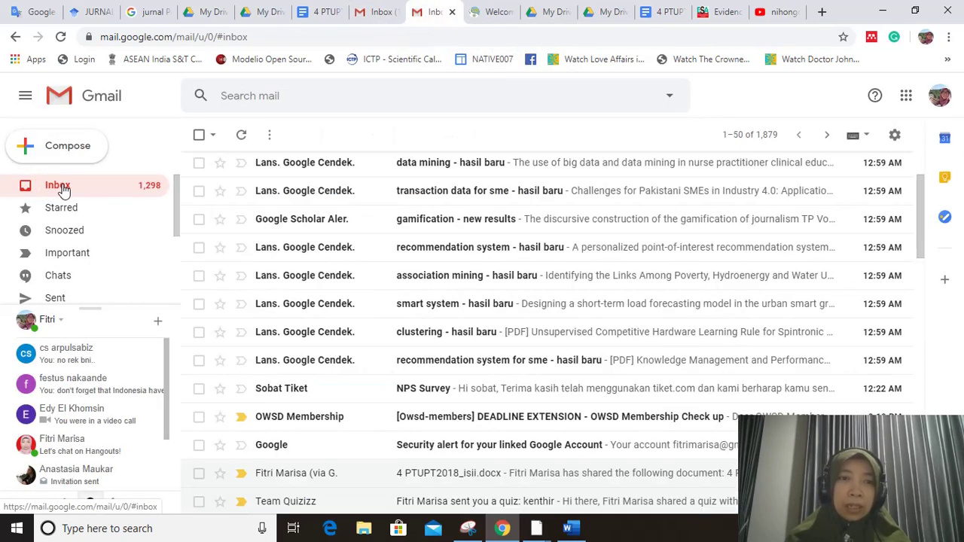
{"action": "scroll", "coordinate": [525, 278], "scroll_direction": "up", "scroll_amount": 1}
{"action": "scroll", "coordinate": [525, 276], "scroll_direction": "up", "scroll_amount": 2}
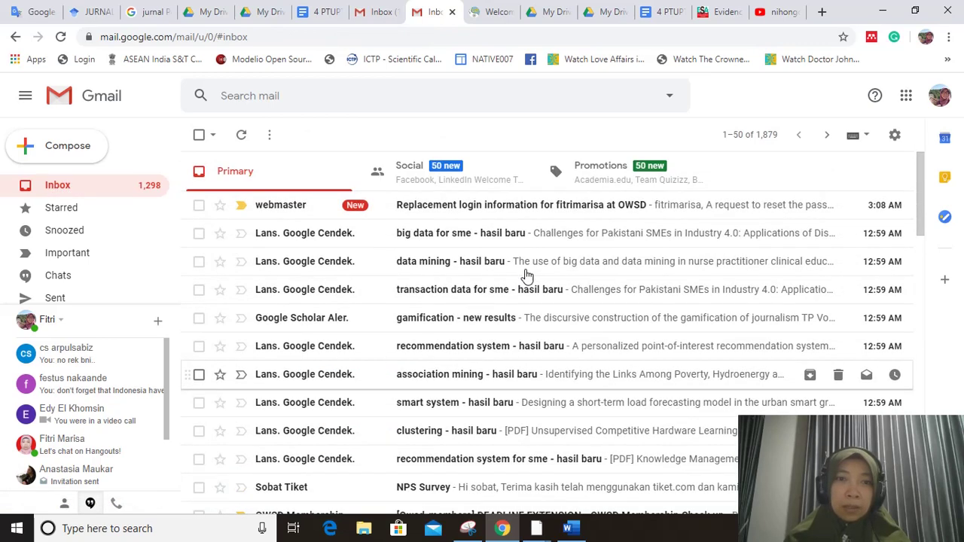
{"action": "left_click", "coordinate": [65, 192]}
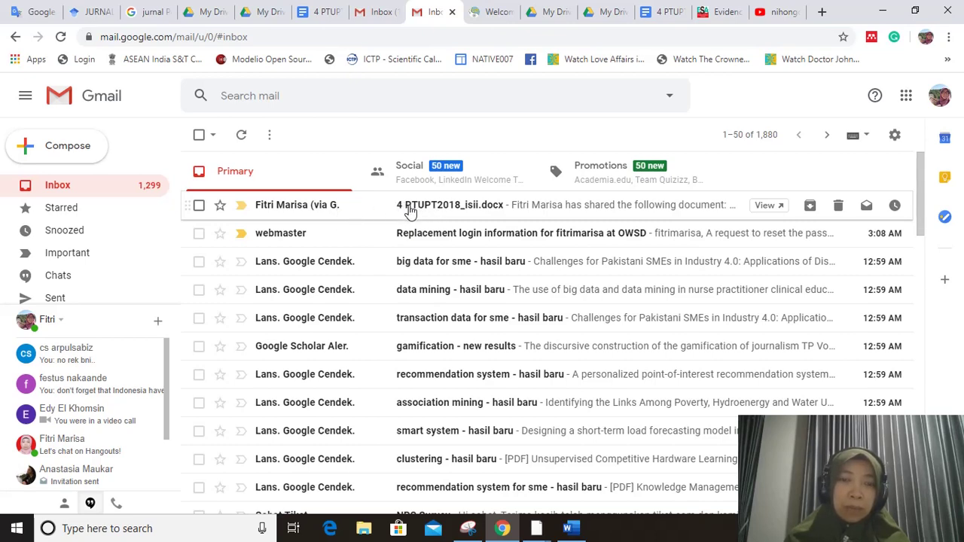
- Open the 4 PTUPT2018_isii.docx share email and follow its Open link to the document
{"action": "left_click", "coordinate": [411, 211]}
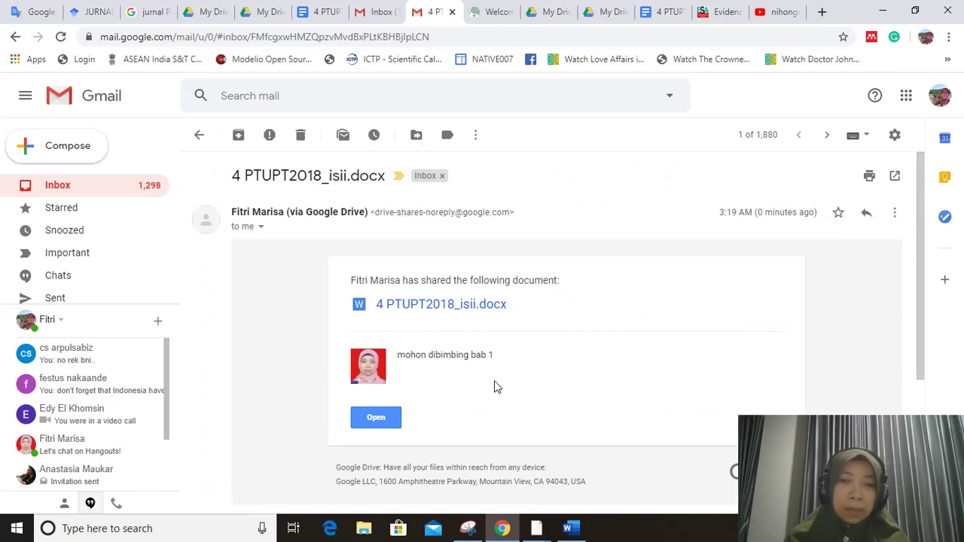
{"action": "left_click", "coordinate": [359, 424]}
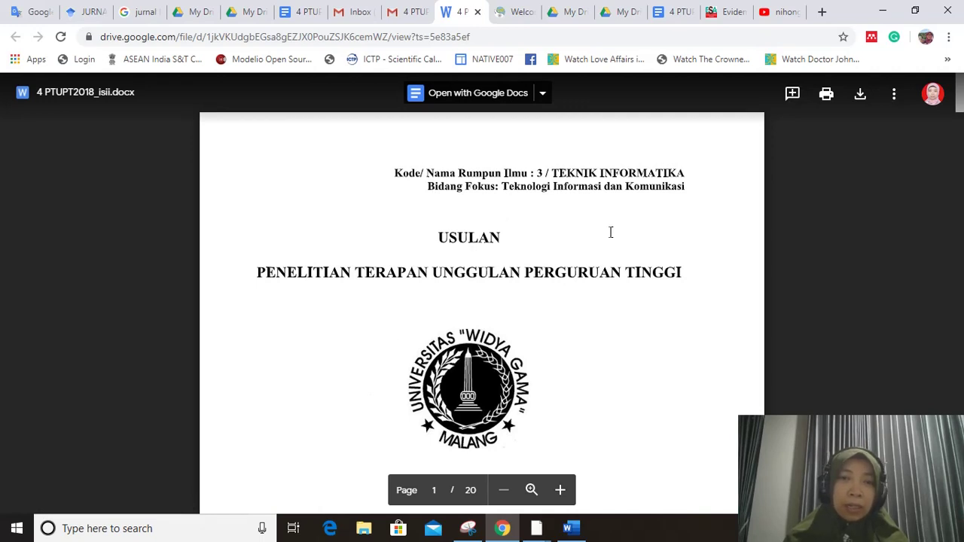
- Open the previewed 4 PTUPT2018_isii.docx in the Google Docs editor
{"action": "left_click", "coordinate": [484, 102]}
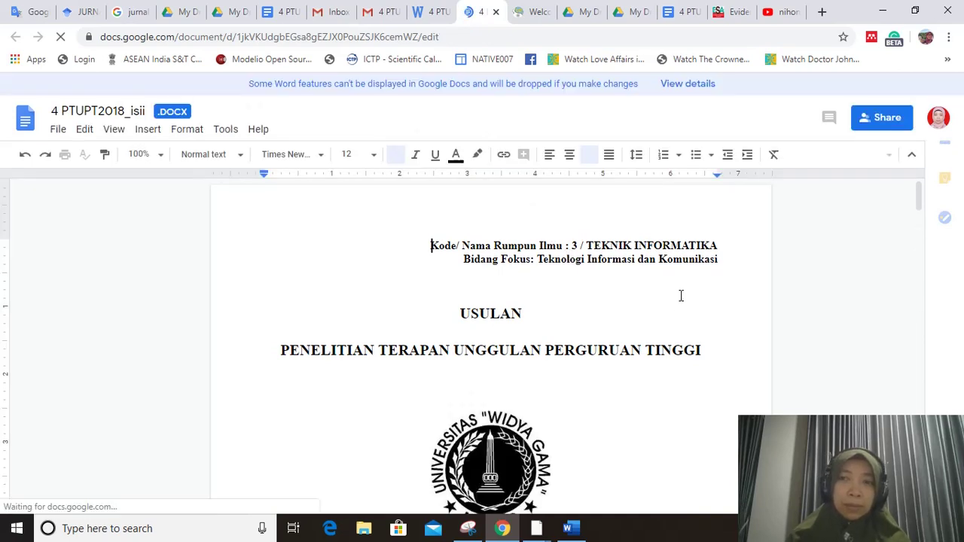
- Scroll past the cover page to the Ringkasan [500 kata] summary paragraph
{"action": "scroll", "coordinate": [681, 296], "scroll_direction": "down", "scroll_amount": 15}
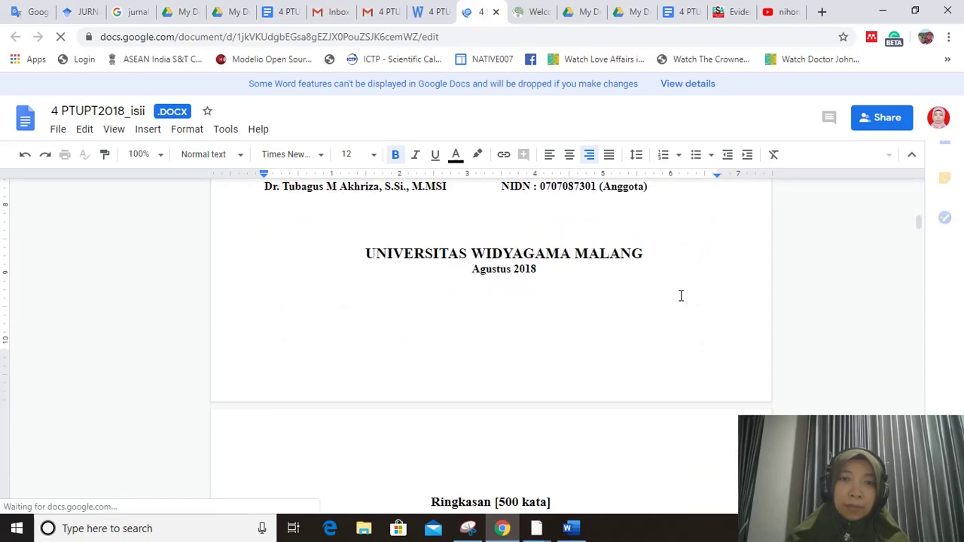
{"action": "scroll", "coordinate": [681, 295], "scroll_direction": "down", "scroll_amount": 3}
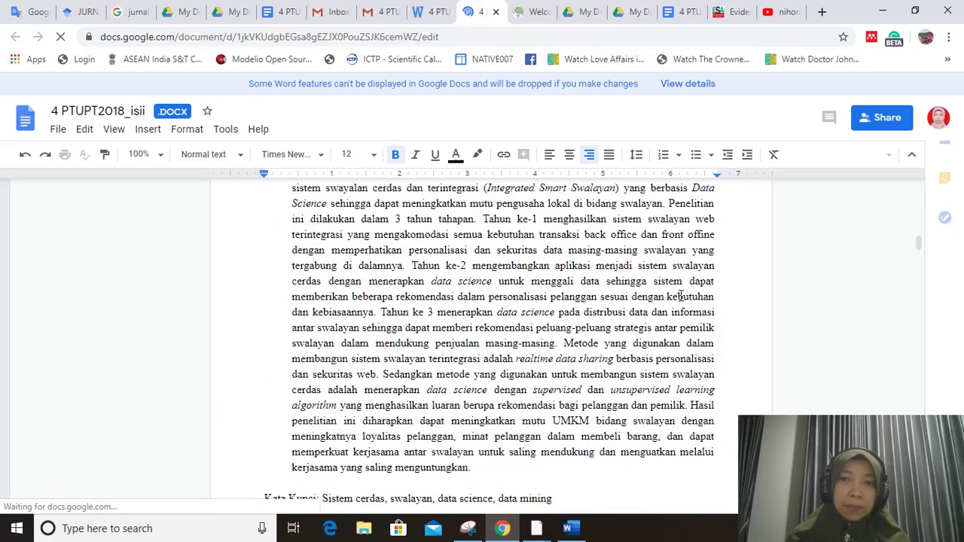
{"action": "scroll", "coordinate": [618, 300], "scroll_direction": "up", "scroll_amount": 2}
{"action": "scroll", "coordinate": [624, 303], "scroll_direction": "up", "scroll_amount": 1}
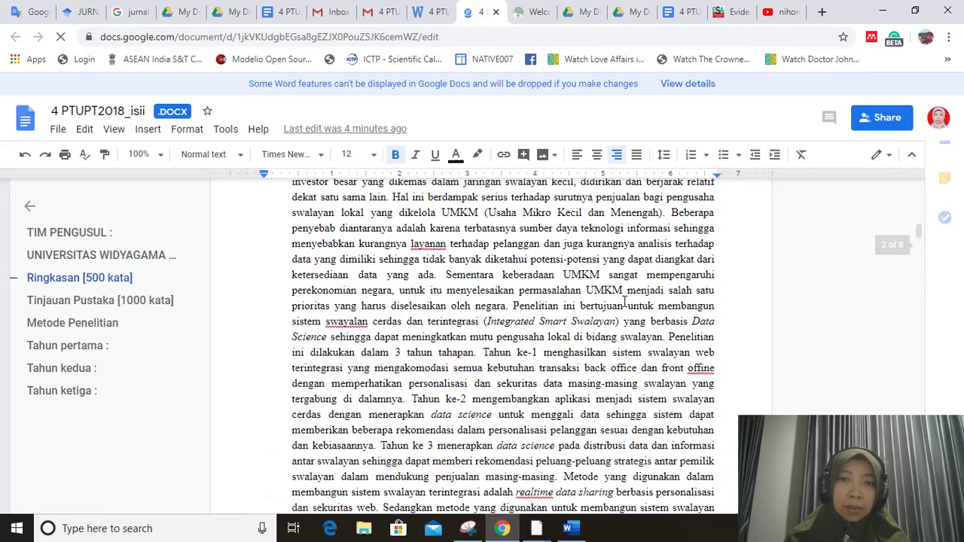
{"action": "scroll", "coordinate": [624, 303], "scroll_direction": "up", "scroll_amount": 2}
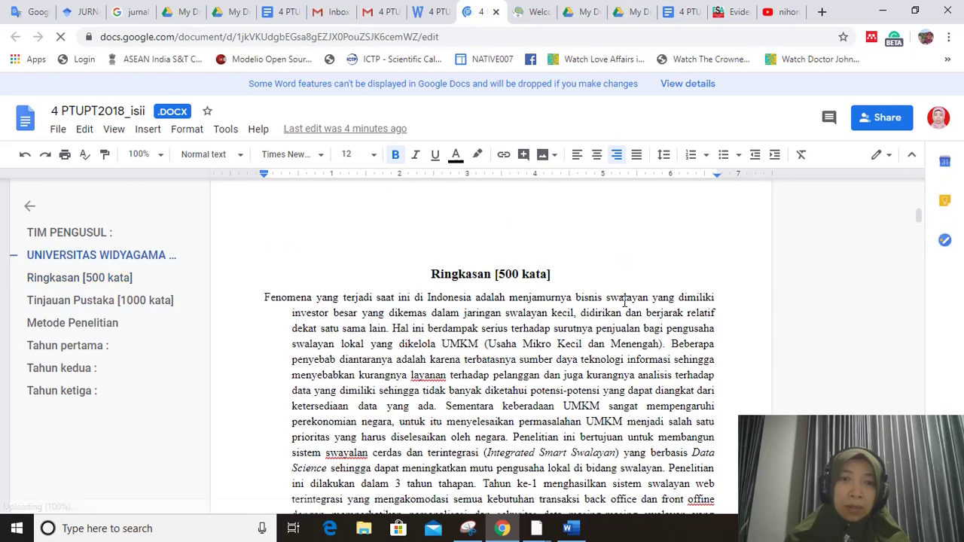
{"action": "scroll", "coordinate": [624, 301], "scroll_direction": "down", "scroll_amount": 2}
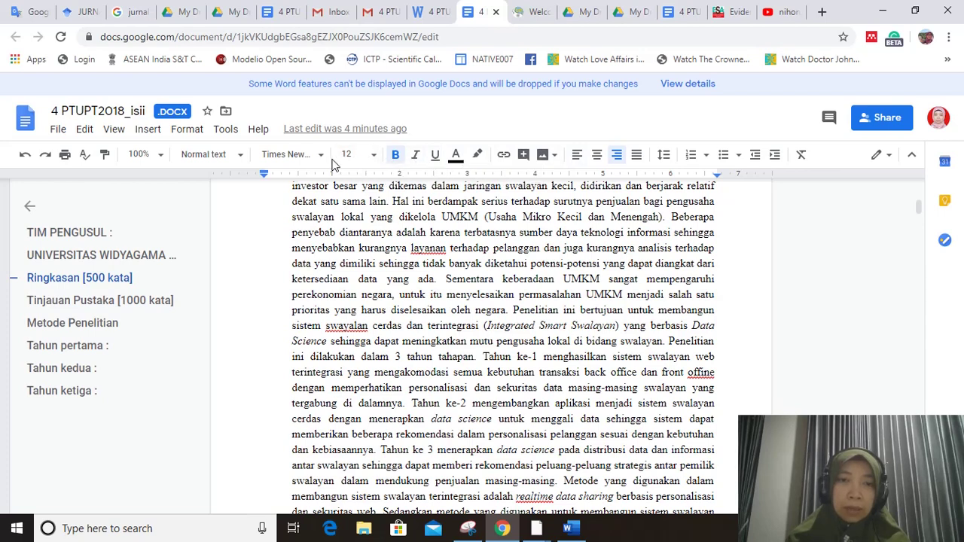
{"action": "scroll", "coordinate": [469, 234], "scroll_direction": "up", "scroll_amount": 2}
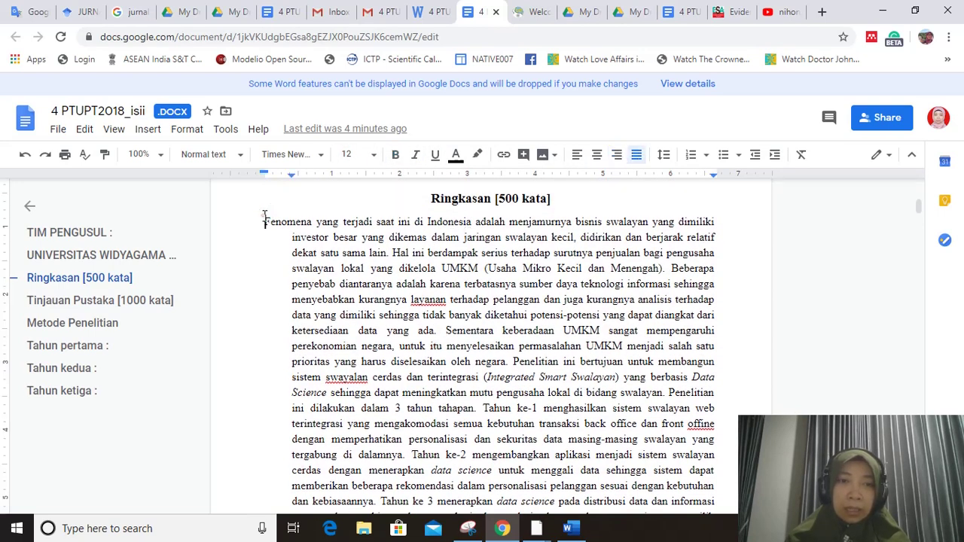
- Post the comment 'kalimat tolong diperbaiki' on the abstract's first two lines
{"action": "left_click_drag", "start_coordinate": [265, 221], "coordinate": [722, 237]}
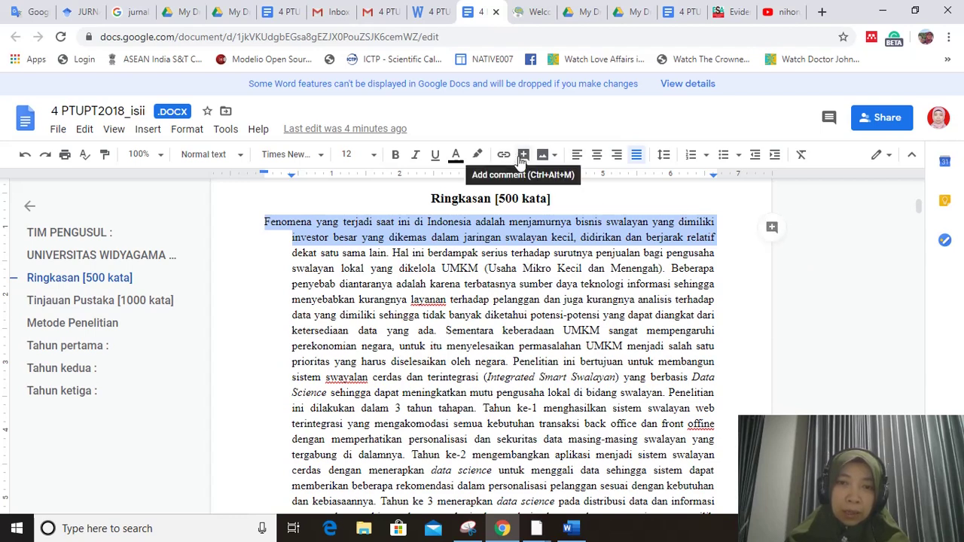
{"action": "left_click", "coordinate": [771, 229]}
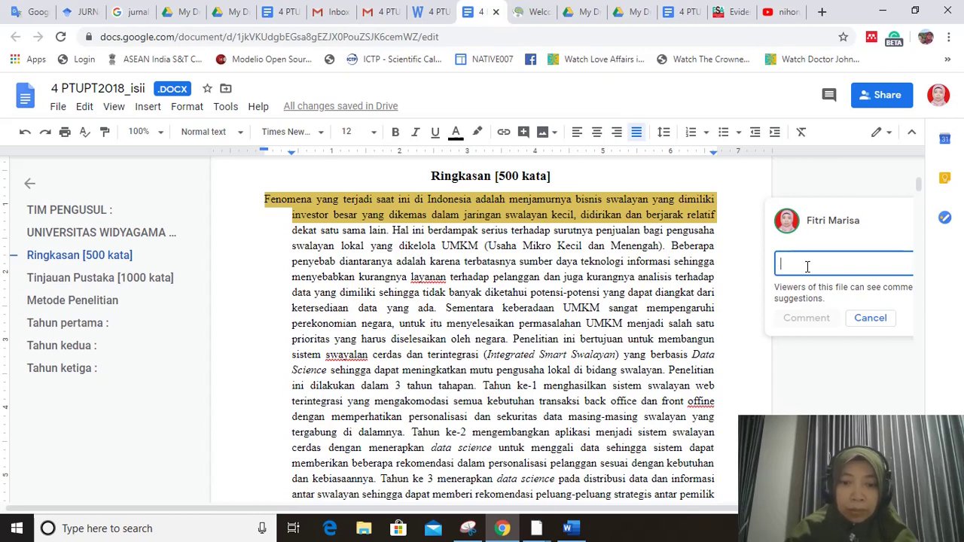
{"action": "type", "text": "kalimat"}
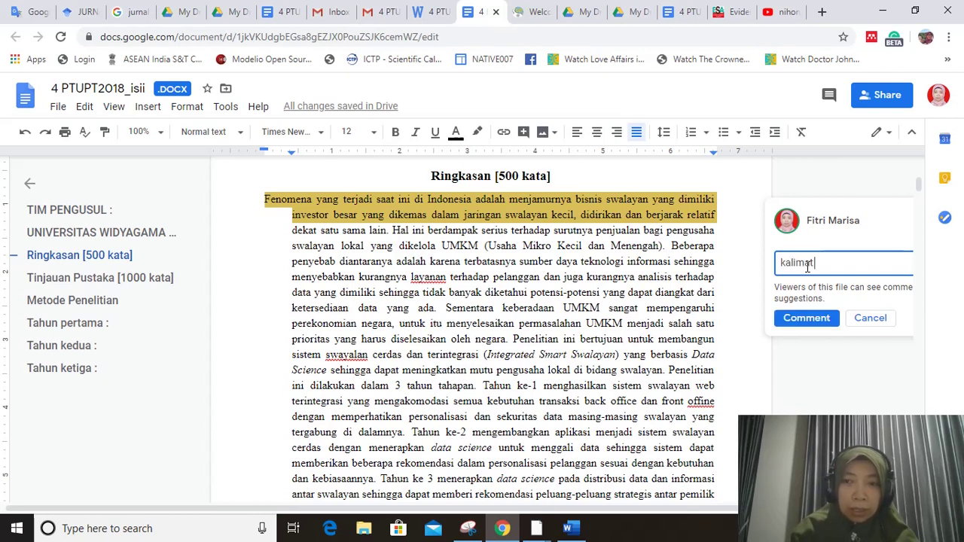
{"action": "type", "text": " tolong diper"}
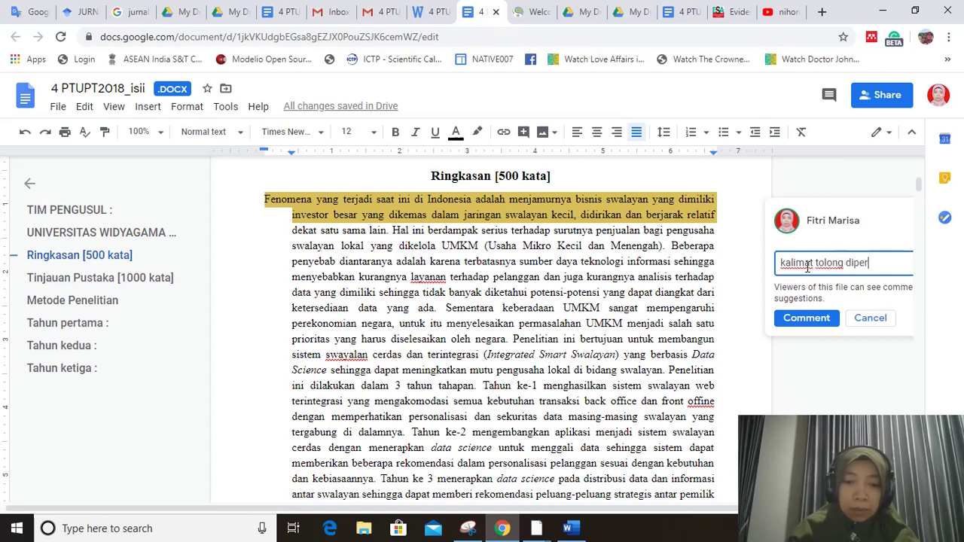
{"action": "type", "text": "baiki"}
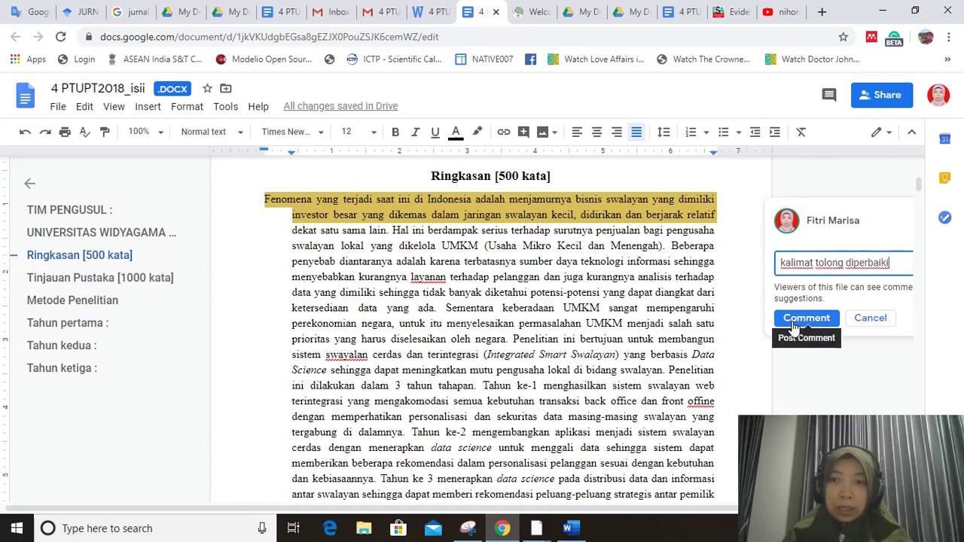
{"action": "left_click", "coordinate": [804, 318]}
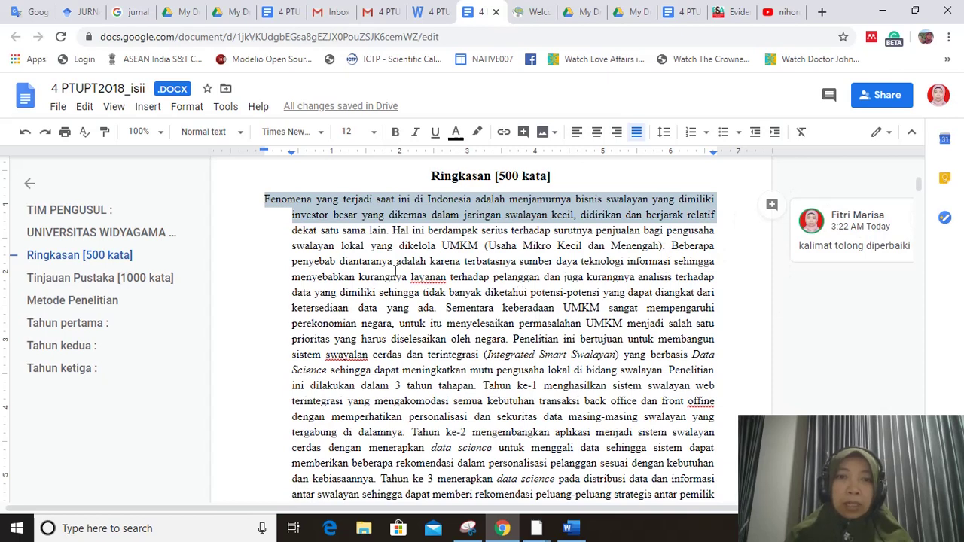
- Italicise the Ringkasan passage from 'menyebabkan' to 'diangkat dari'
{"action": "left_click", "coordinate": [392, 263]}
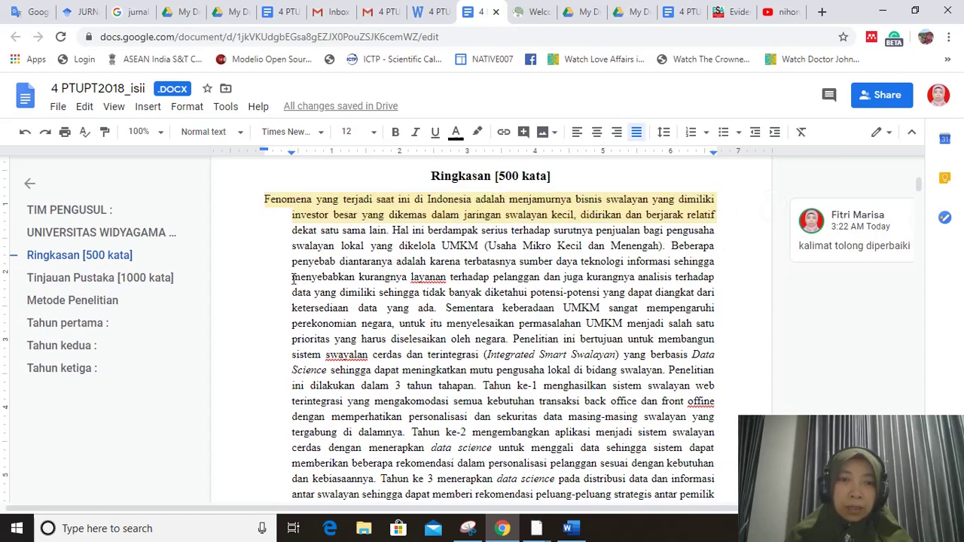
{"action": "left_click_drag", "start_coordinate": [294, 277], "coordinate": [728, 290]}
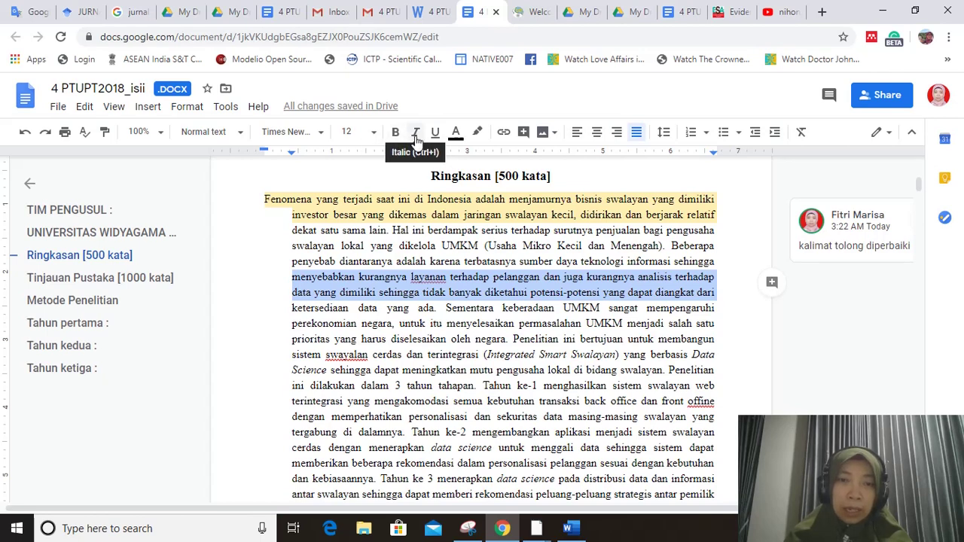
{"action": "left_click", "coordinate": [416, 133]}
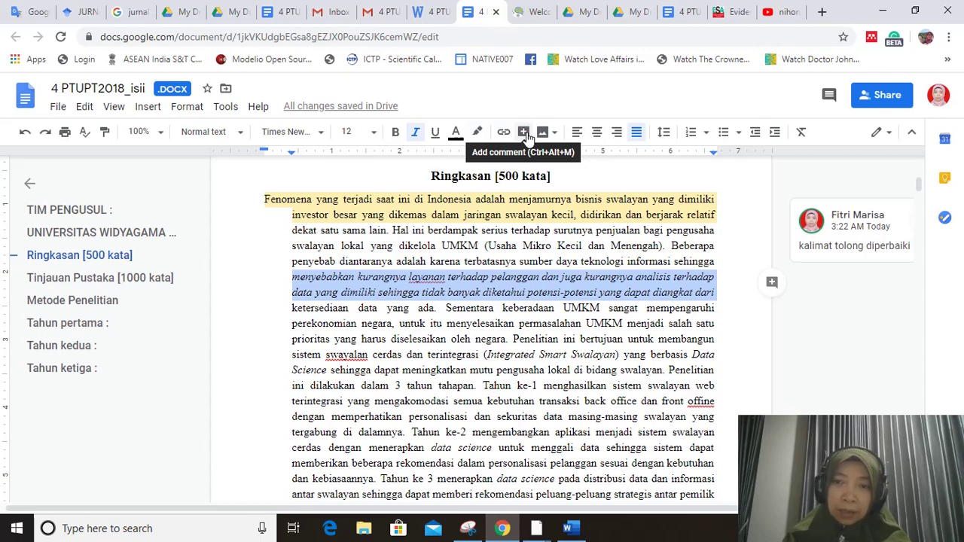
- Post the comment 'tambahkan literatur' on the italicised passage
{"action": "left_click", "coordinate": [524, 133]}
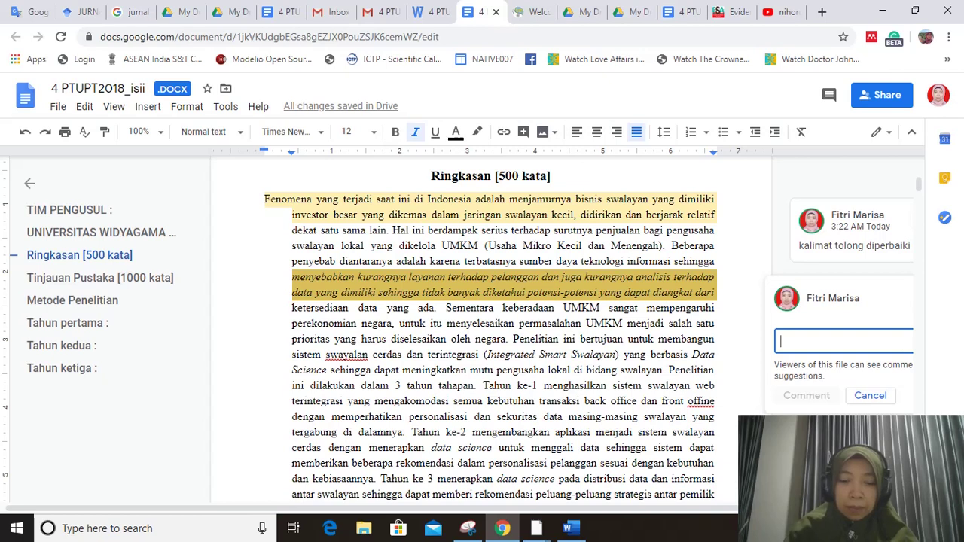
{"action": "type", "text": "tambah"}
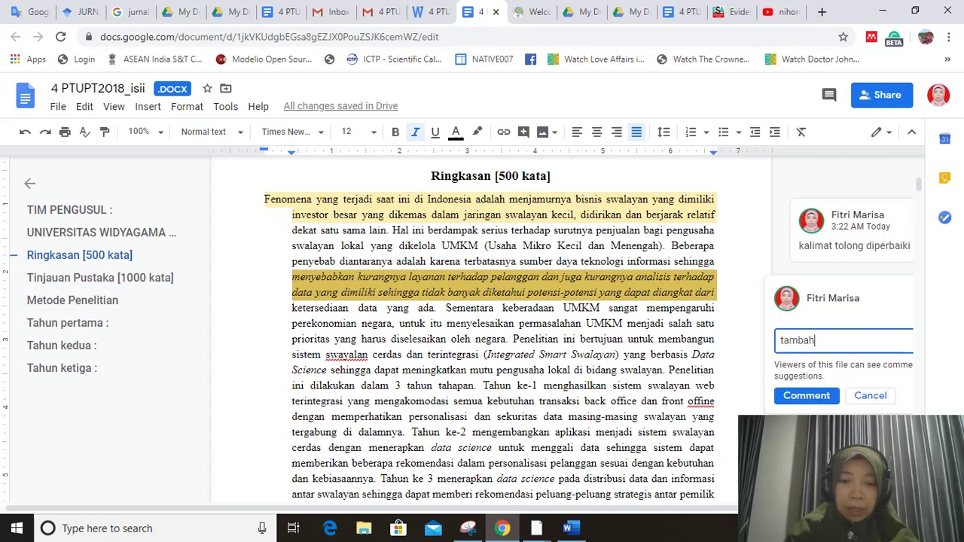
{"action": "type", "text": "kan literatur"}
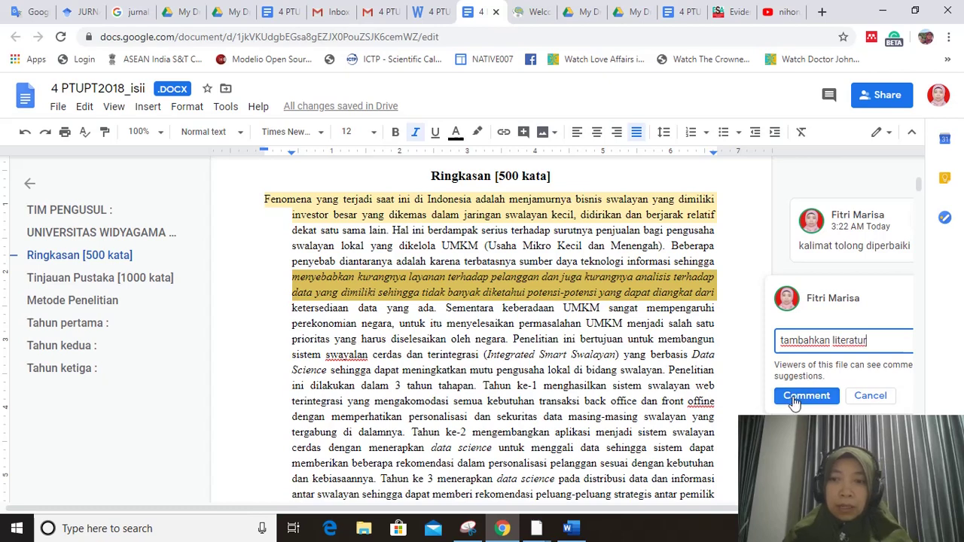
{"action": "left_click", "coordinate": [795, 396]}
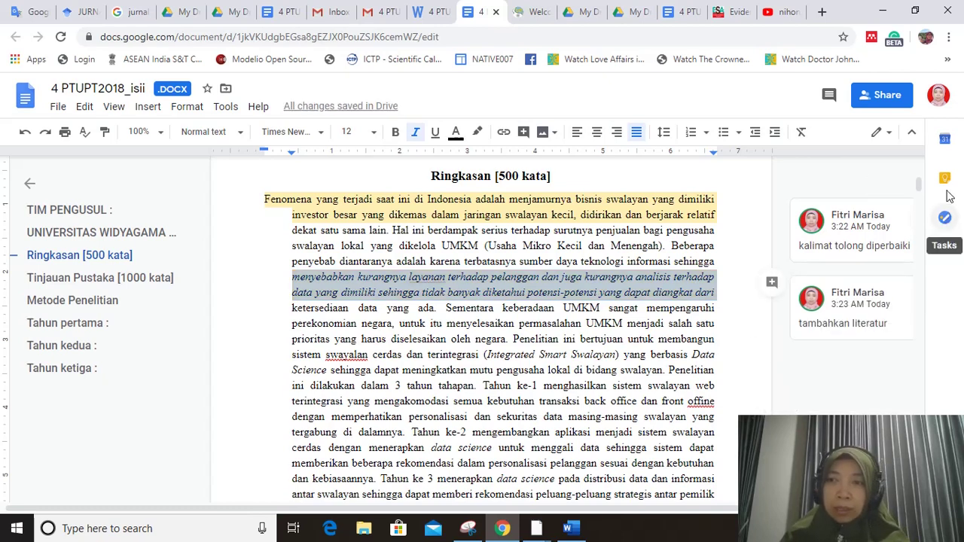
{"action": "left_click", "coordinate": [891, 137]}
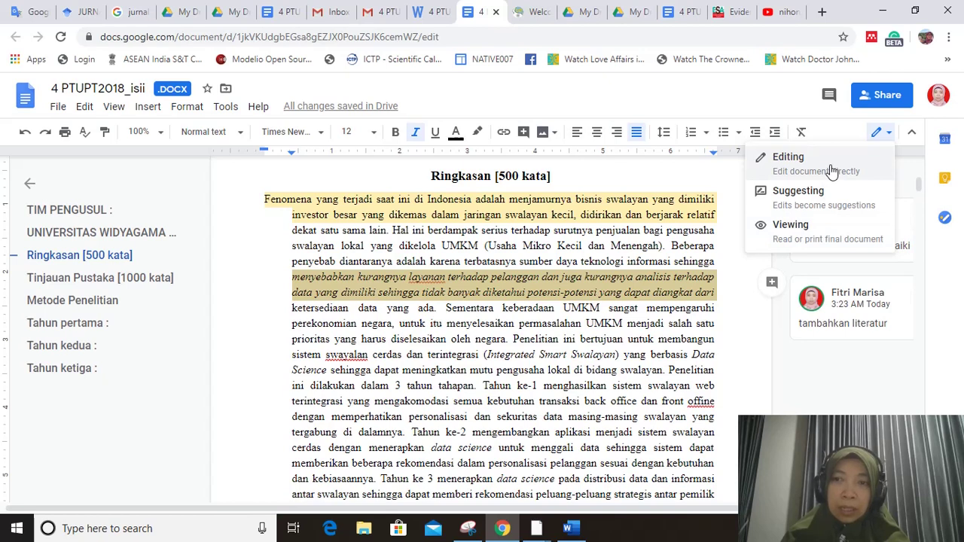
{"action": "left_click", "coordinate": [737, 270]}
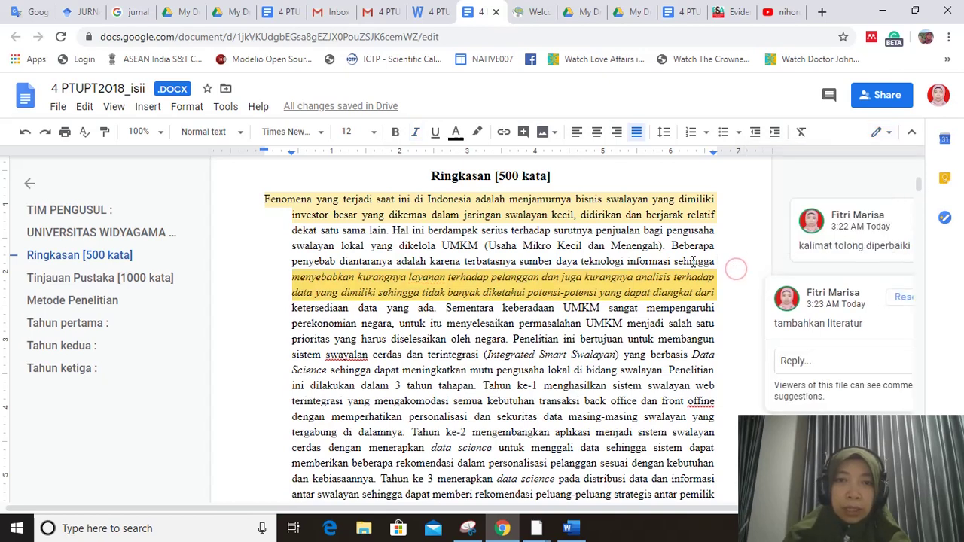
{"action": "left_click", "coordinate": [623, 322]}
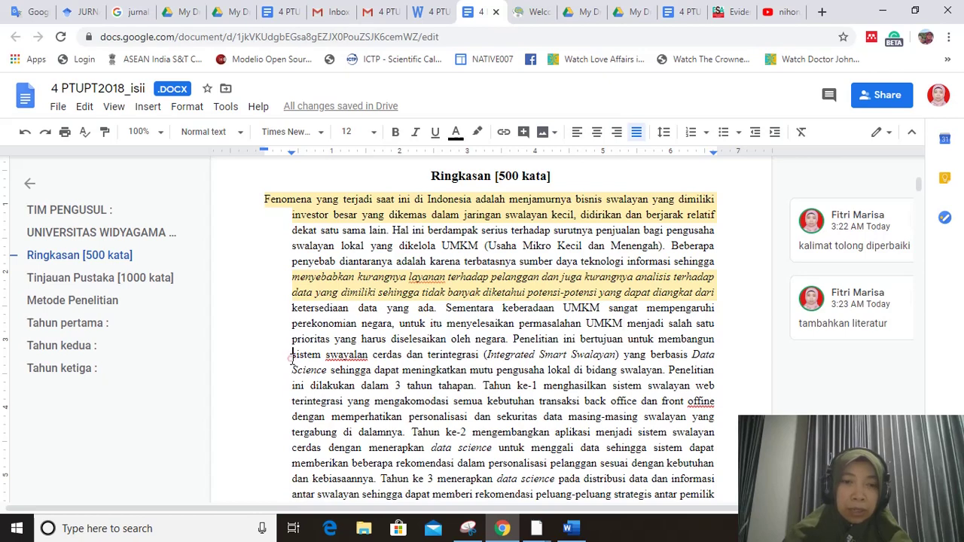
- Start a link on the Integrated Smart Swalayan sentence, then bring up the Google Scholar results
{"action": "left_click_drag", "start_coordinate": [292, 358], "coordinate": [714, 369]}
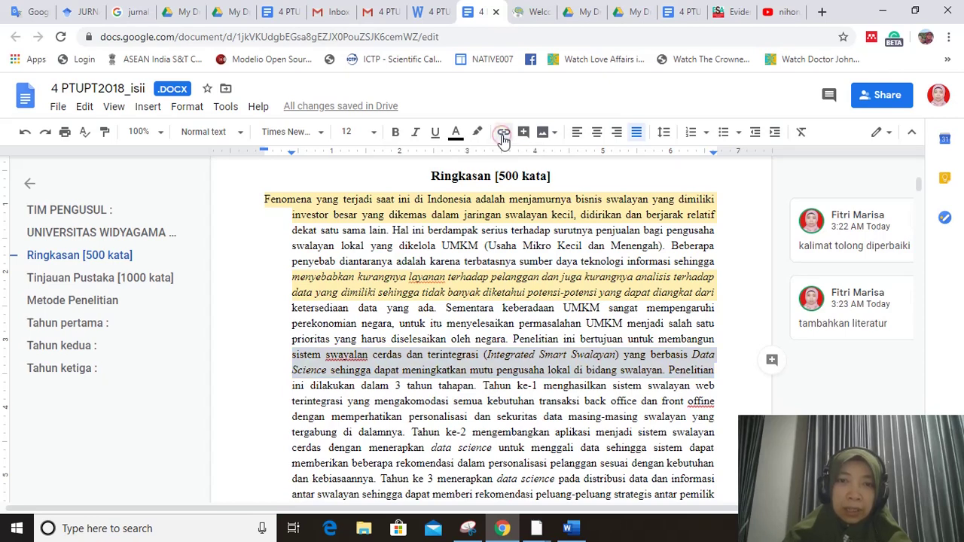
{"action": "left_click", "coordinate": [503, 134]}
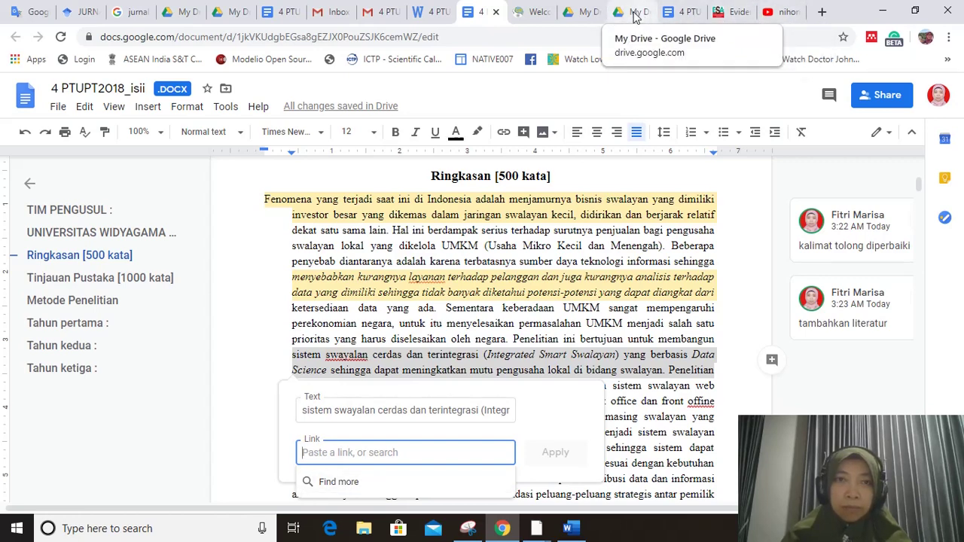
{"action": "left_click", "coordinate": [77, 11]}
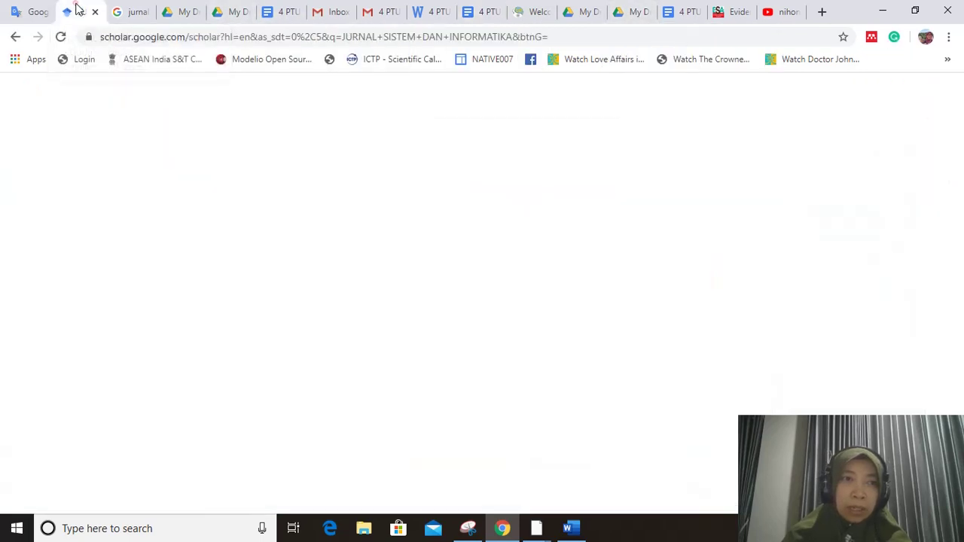
- Take the Google Scholar results address, ending on the Drive preview of 4 PTUPT2018_isii.docx
{"action": "left_click", "coordinate": [124, 37]}
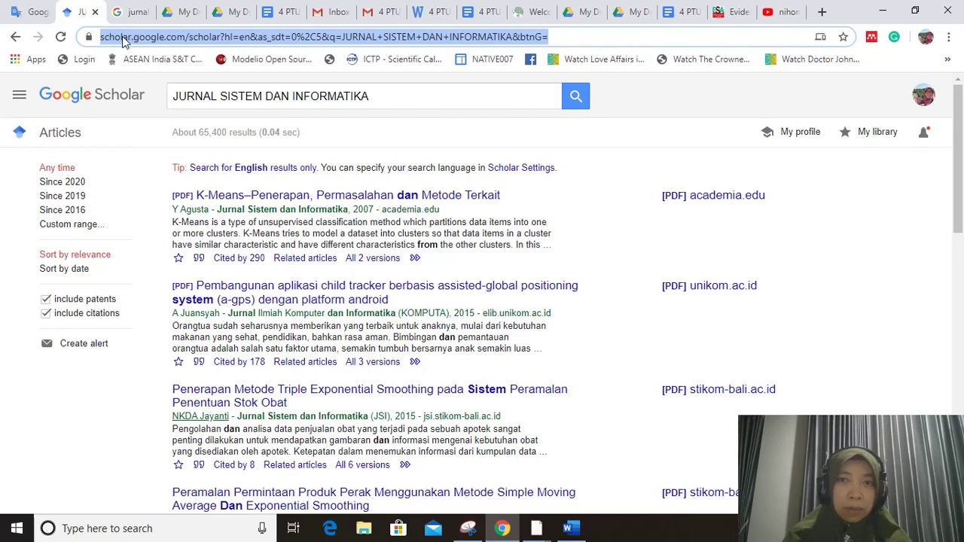
{"action": "left_click", "coordinate": [674, 13]}
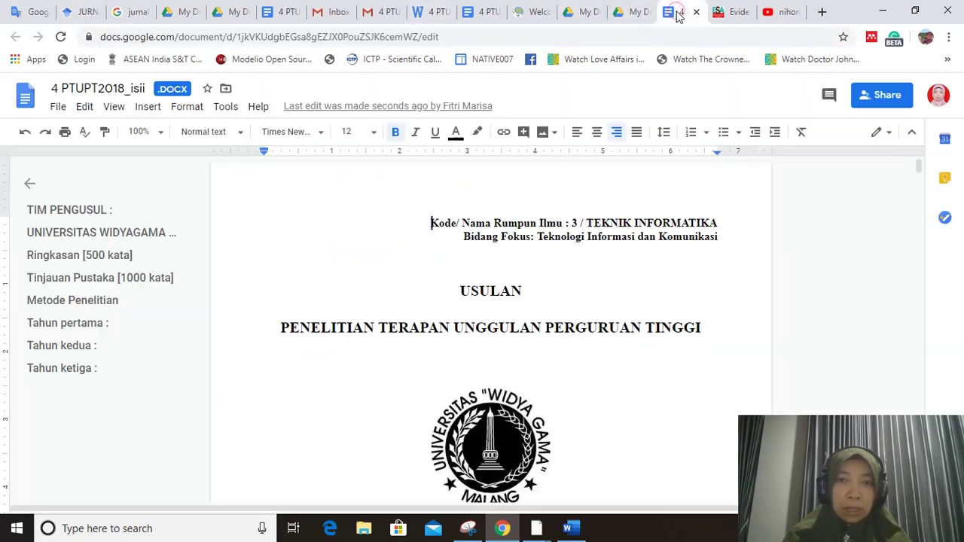
{"action": "left_click", "coordinate": [637, 13]}
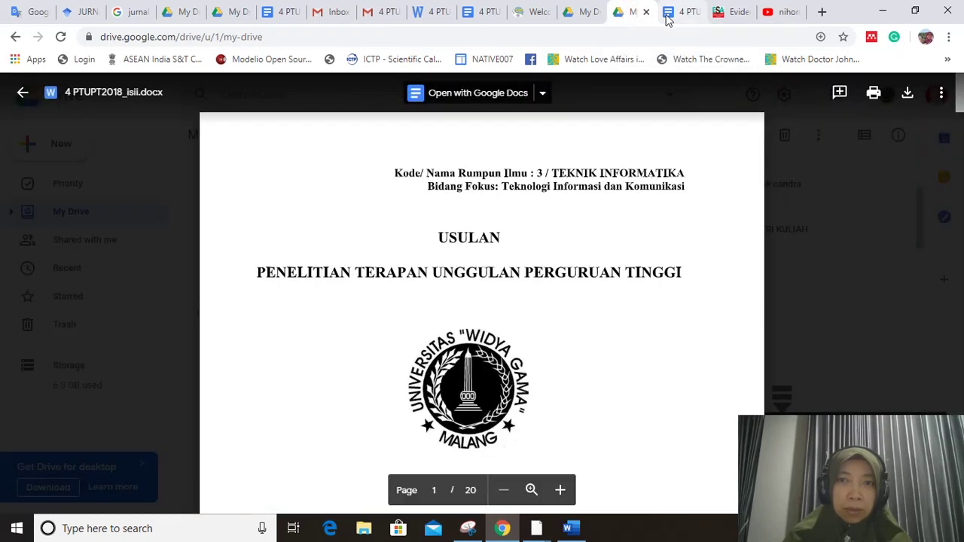
{"action": "left_click", "coordinate": [582, 15]}
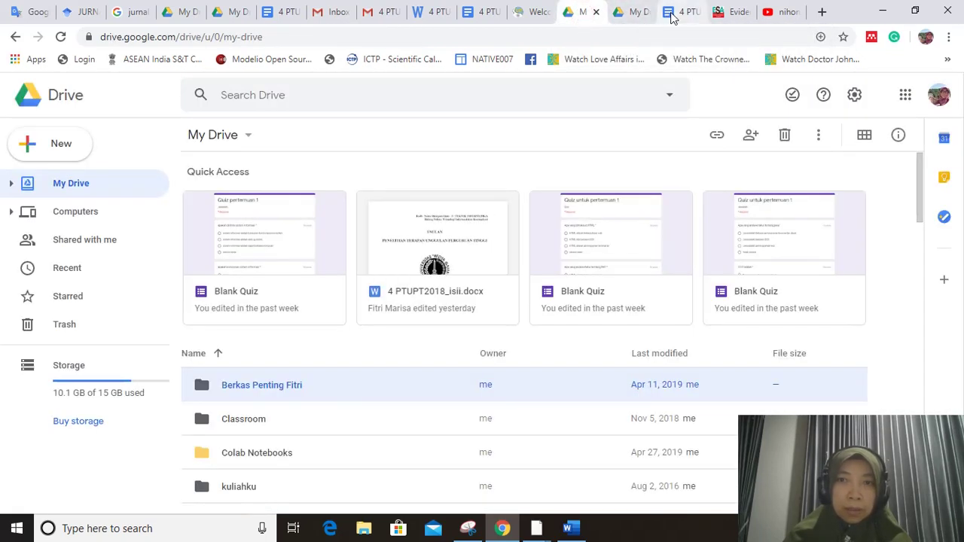
{"action": "left_click", "coordinate": [673, 14]}
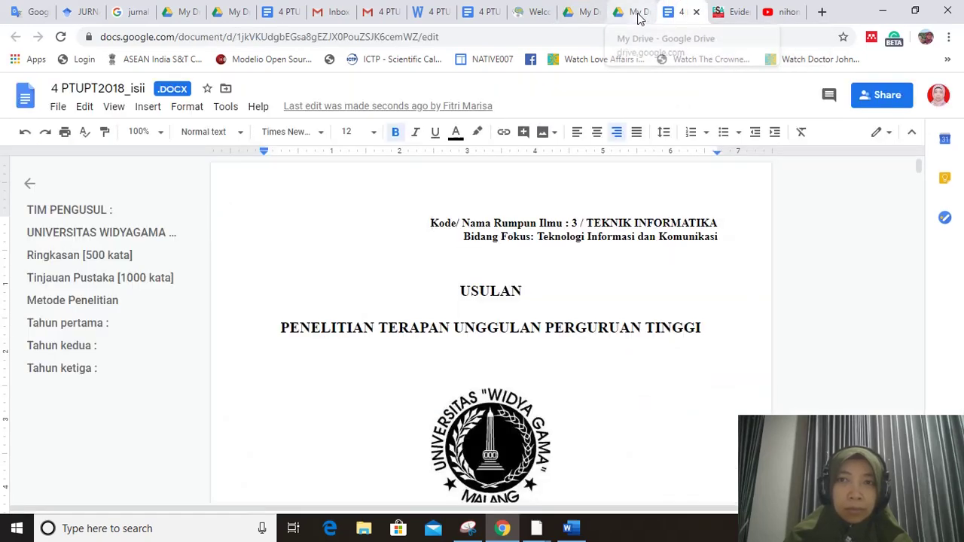
{"action": "left_click", "coordinate": [637, 15]}
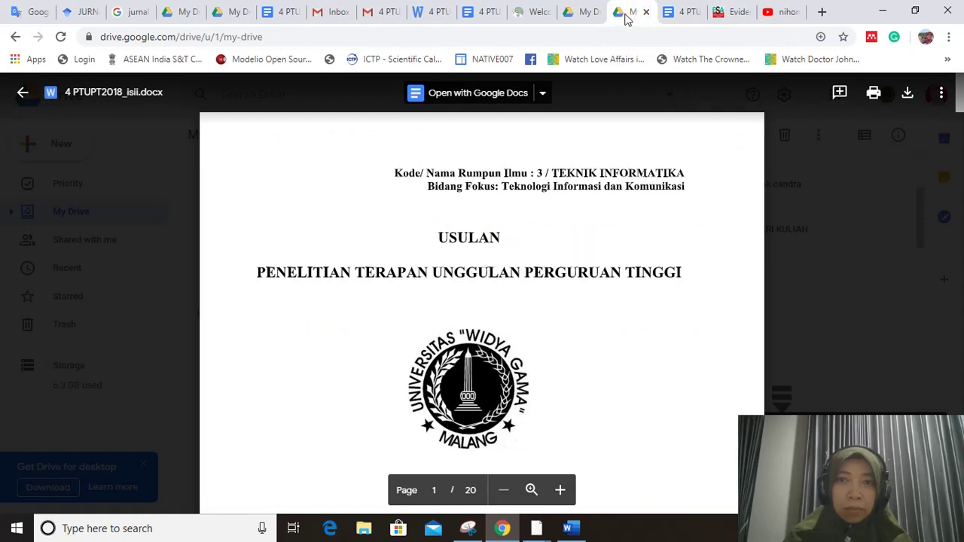
- Hyperlink the Integrated Smart Swalayan sentence to the pasted Google Scholar search address
{"action": "left_click", "coordinate": [581, 15]}
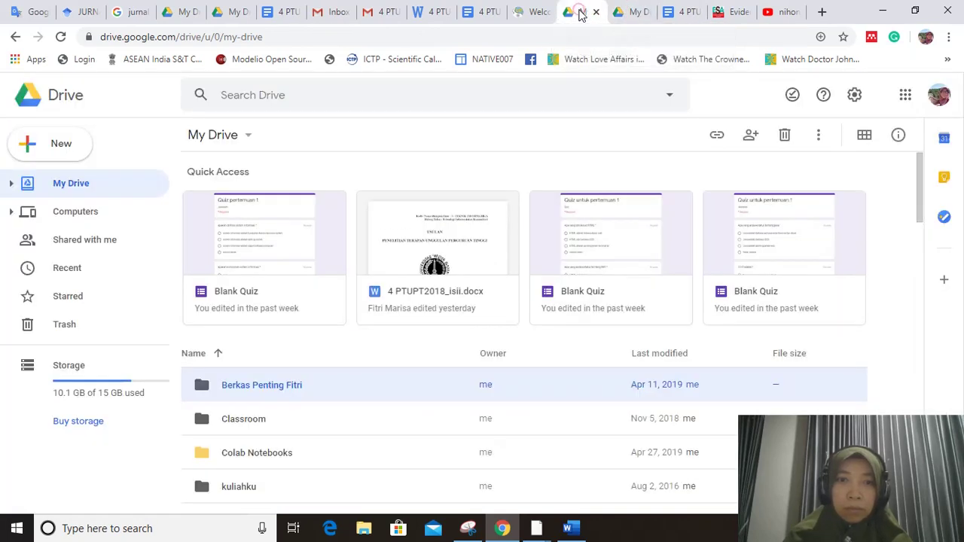
{"action": "left_click", "coordinate": [676, 15]}
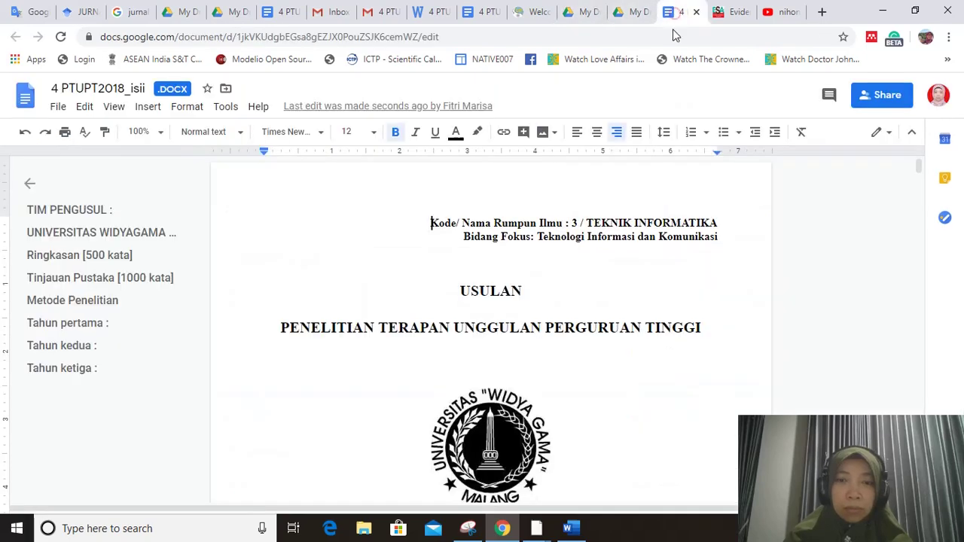
{"action": "scroll", "coordinate": [681, 316], "scroll_direction": "down", "scroll_amount": 2}
{"action": "scroll", "coordinate": [681, 317], "scroll_direction": "up", "scroll_amount": 2}
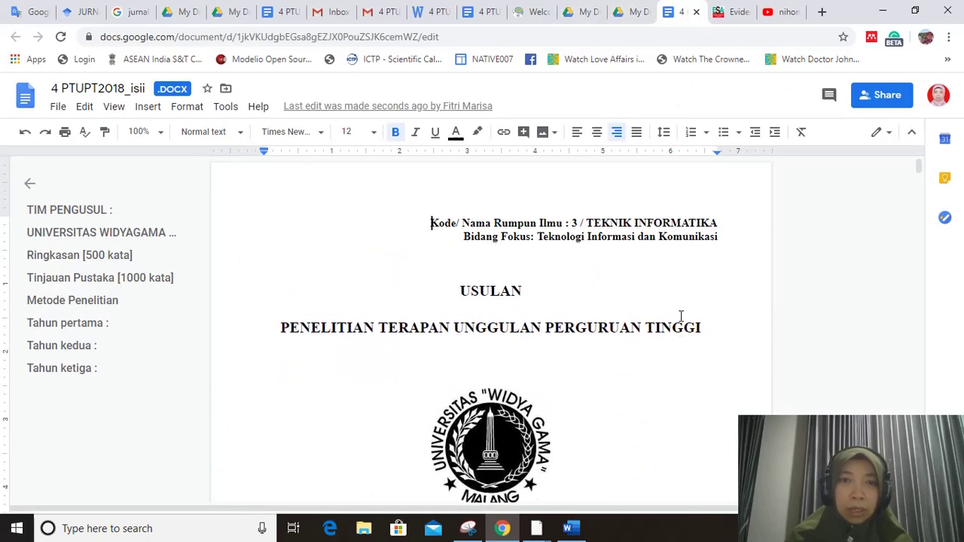
{"action": "scroll", "coordinate": [681, 316], "scroll_direction": "down", "scroll_amount": 10}
{"action": "scroll", "coordinate": [681, 316], "scroll_direction": "down", "scroll_amount": 8}
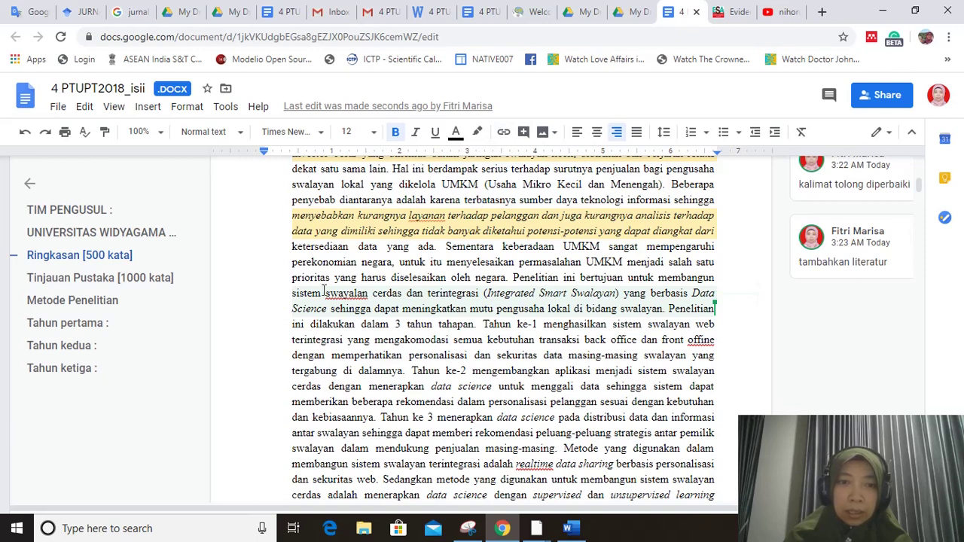
{"action": "left_click_drag", "start_coordinate": [289, 296], "coordinate": [717, 308]}
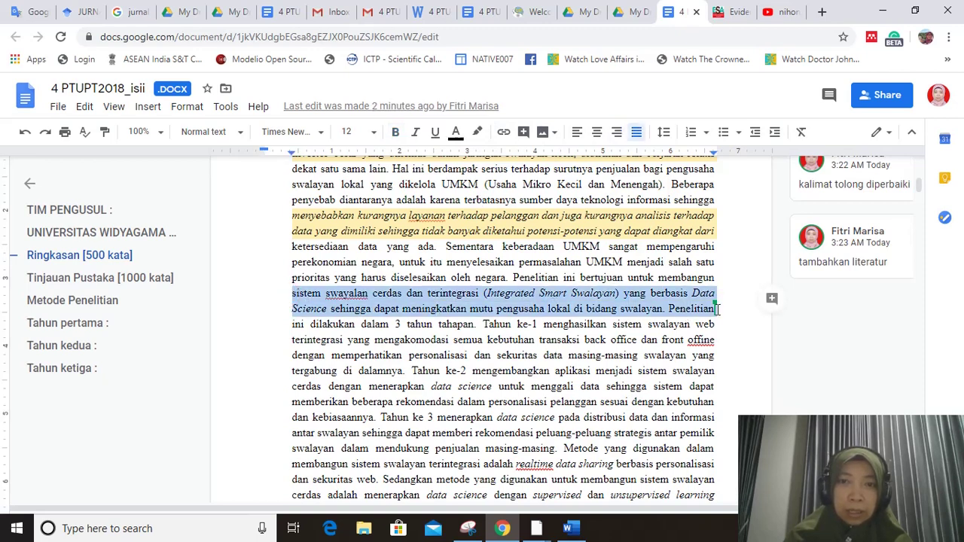
{"action": "left_click", "coordinate": [503, 132]}
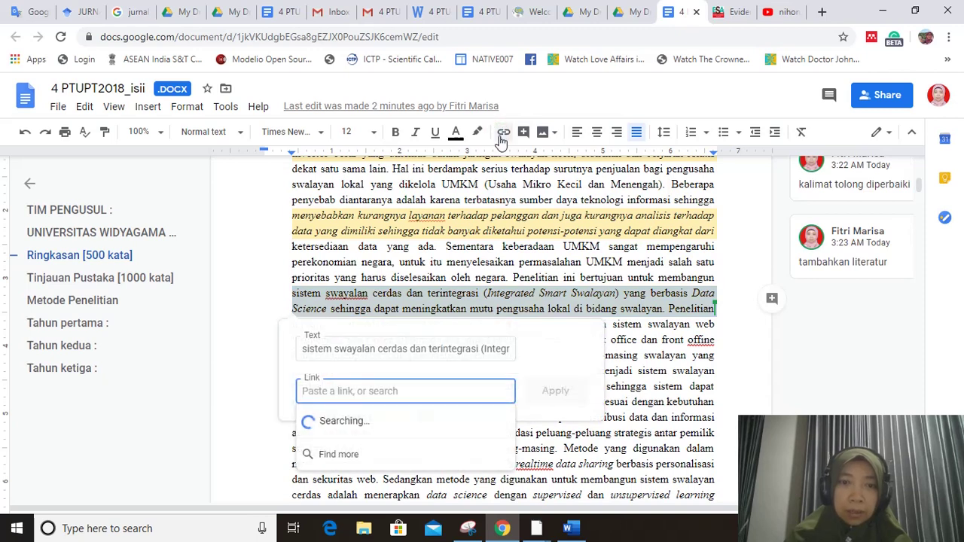
{"action": "key", "text": "ctrl+v"}
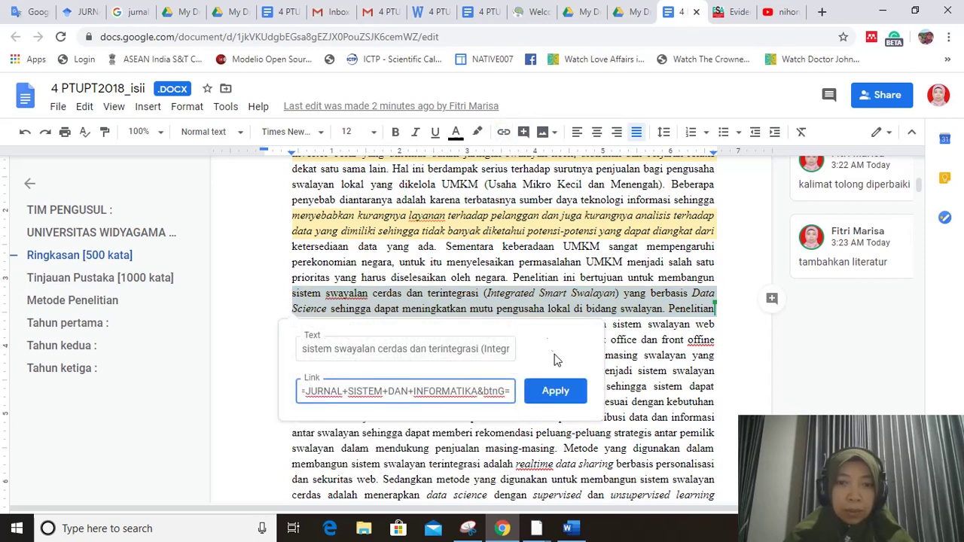
{"action": "left_click", "coordinate": [555, 391]}
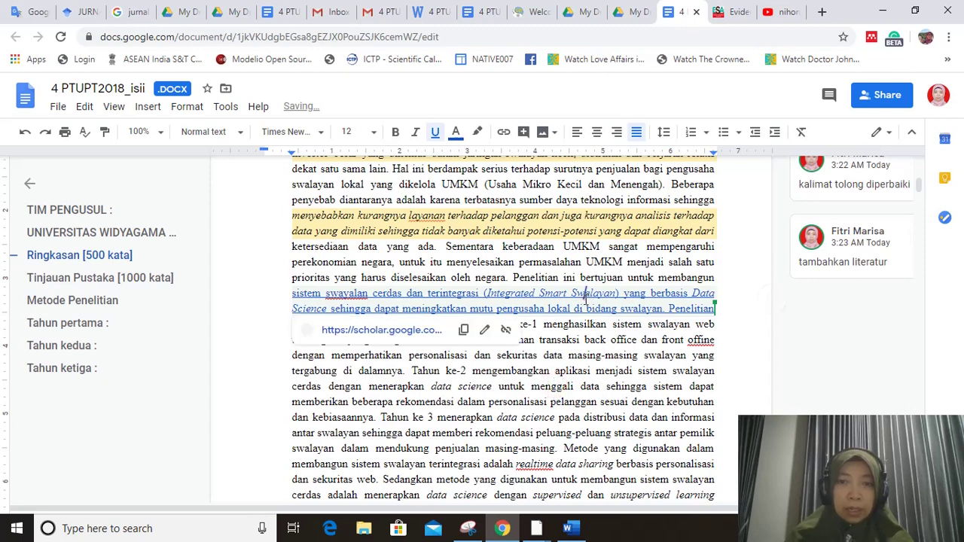
{"action": "left_click", "coordinate": [586, 296]}
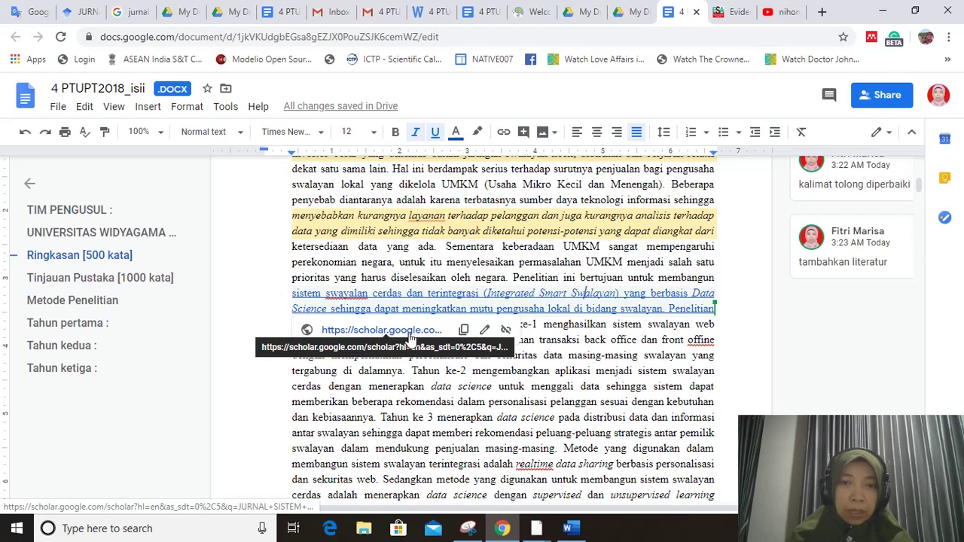
{"action": "left_click", "coordinate": [625, 388]}
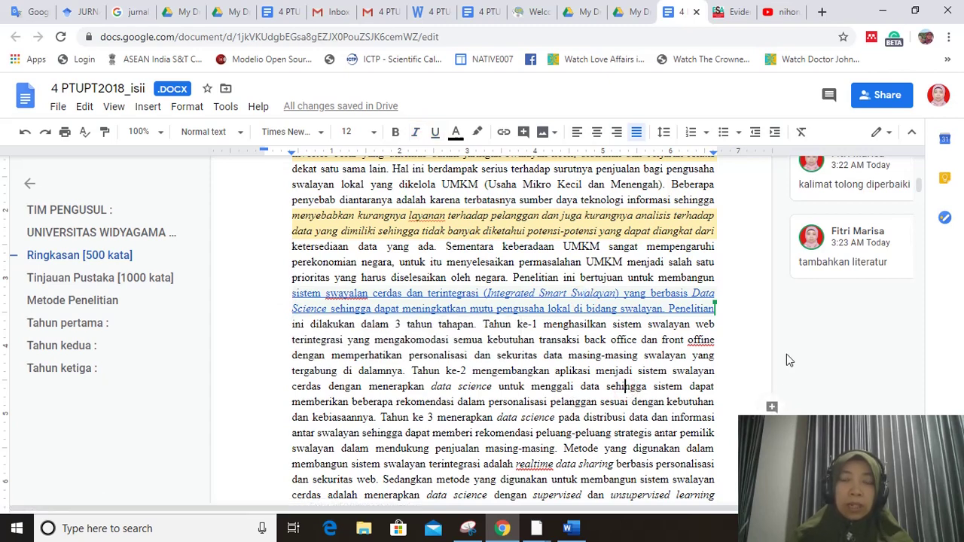
- Share the proposal by sending an invitation to the colleague's university e-mail address
{"action": "scroll", "coordinate": [786, 354], "scroll_direction": "up", "scroll_amount": 3}
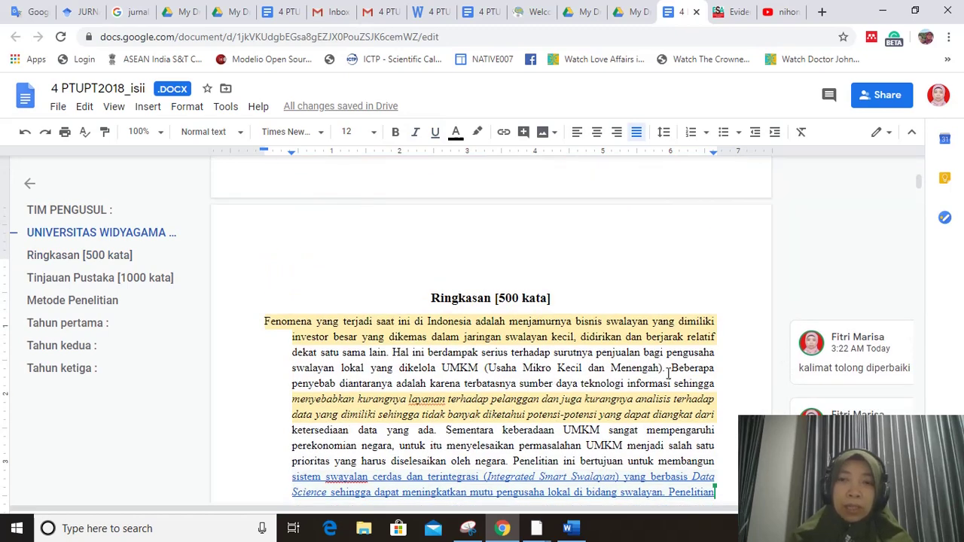
{"action": "scroll", "coordinate": [667, 373], "scroll_direction": "down", "scroll_amount": 4}
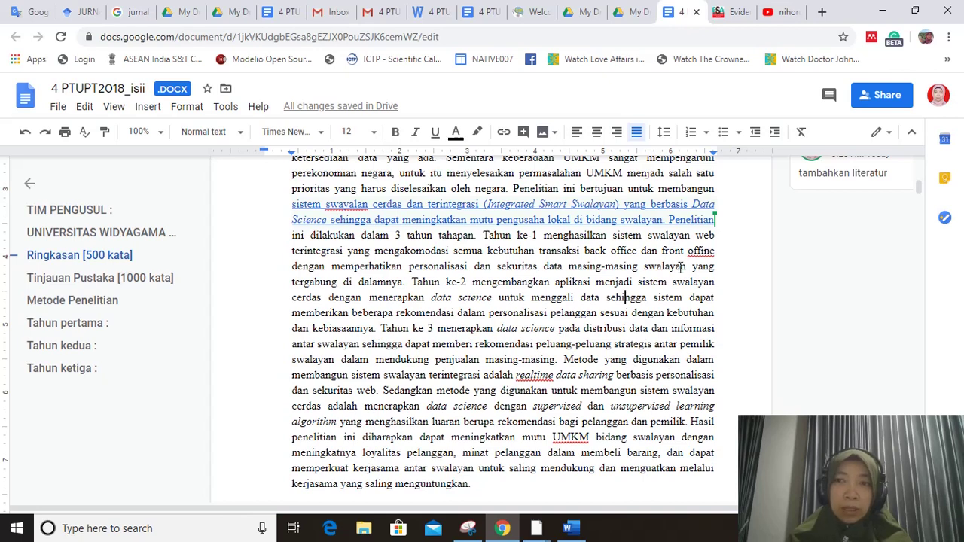
{"action": "left_click", "coordinate": [884, 100]}
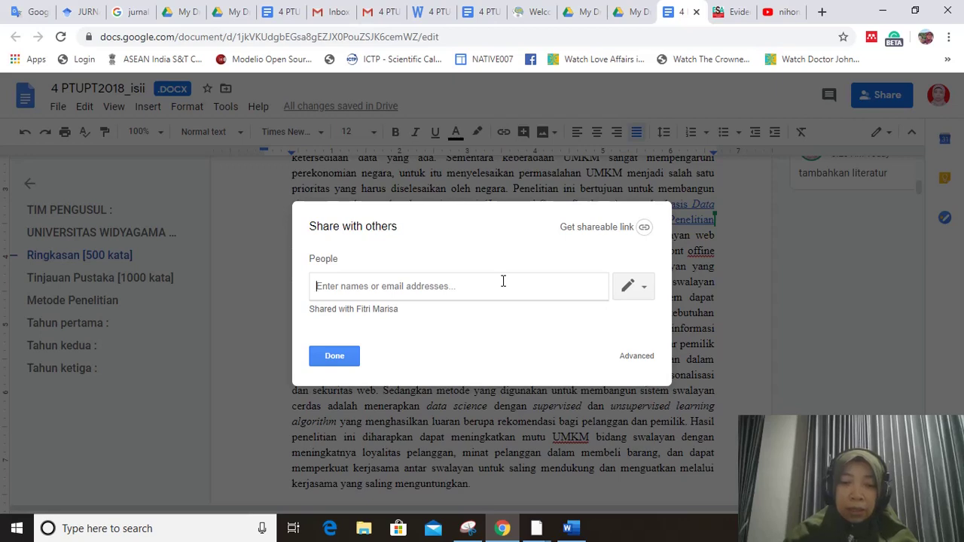
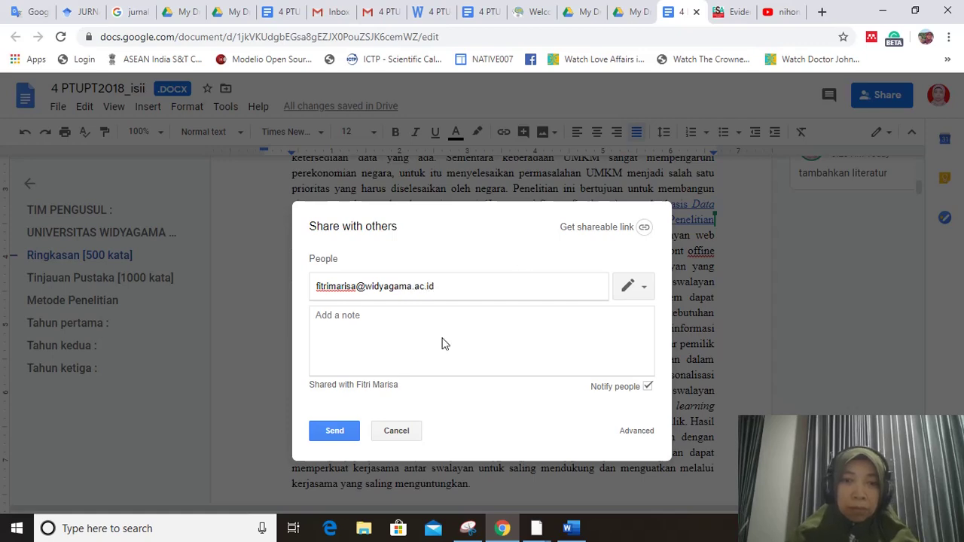
{"action": "left_click", "coordinate": [334, 433]}
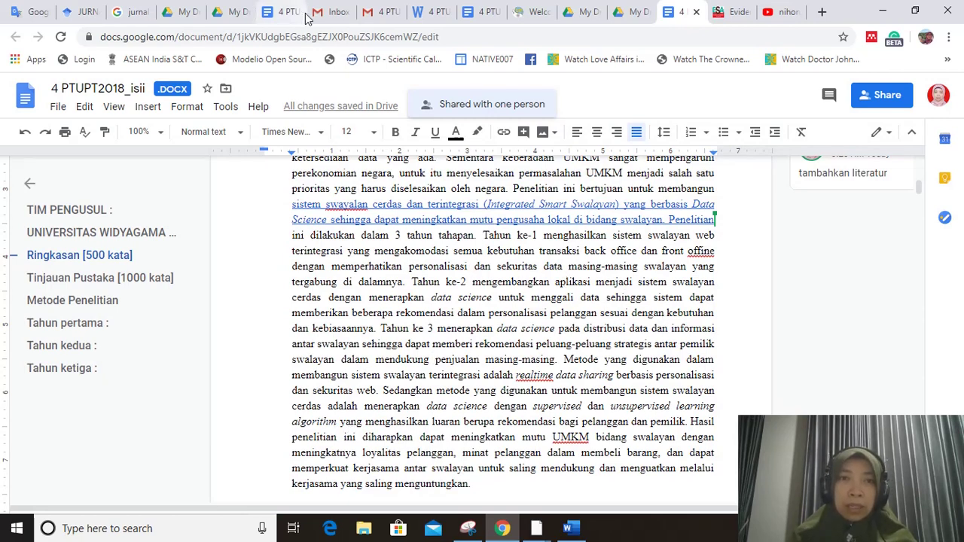
- Open the 4 PTUPT2018_isii.docx share notification in the recipient account's Gmail inbox
{"action": "left_click", "coordinate": [373, 13]}
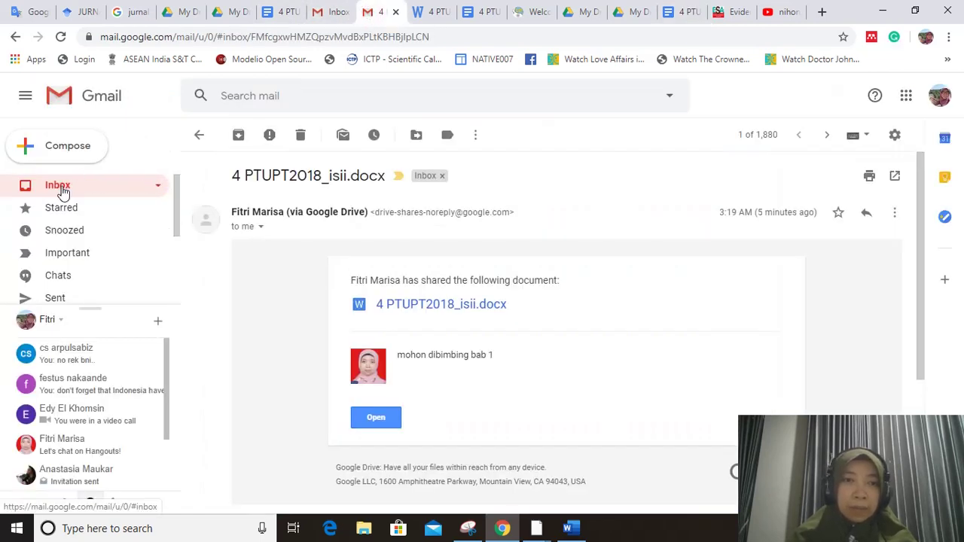
{"action": "left_click", "coordinate": [62, 190]}
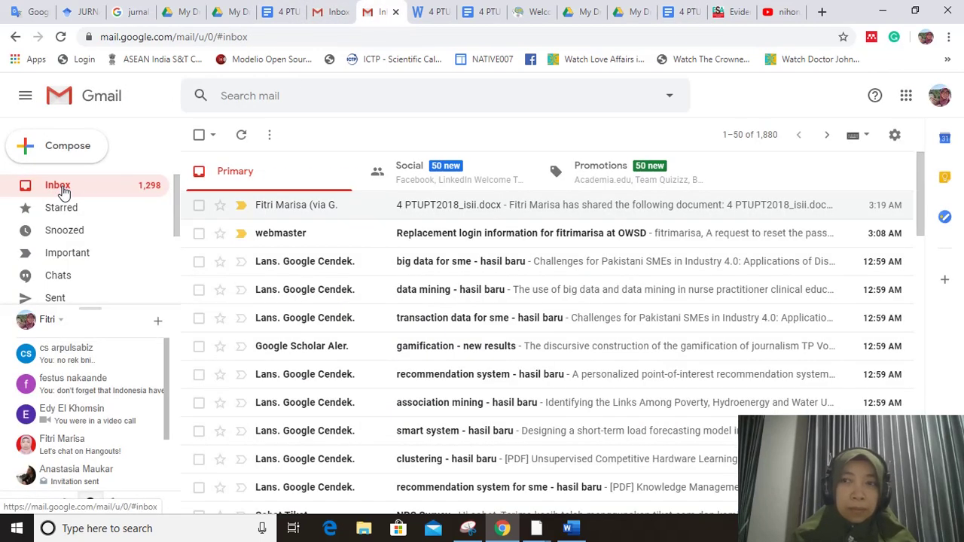
{"action": "left_click", "coordinate": [332, 12]}
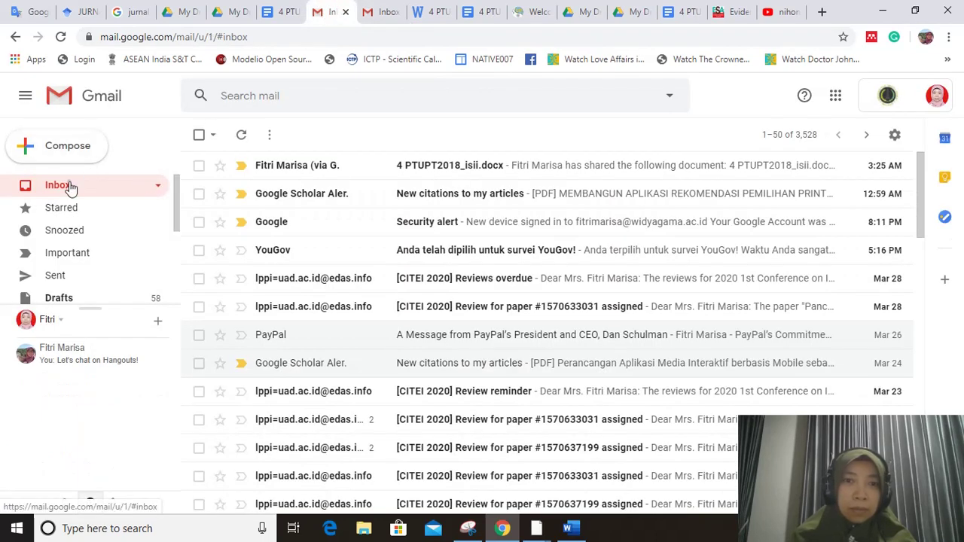
{"action": "left_click", "coordinate": [424, 172]}
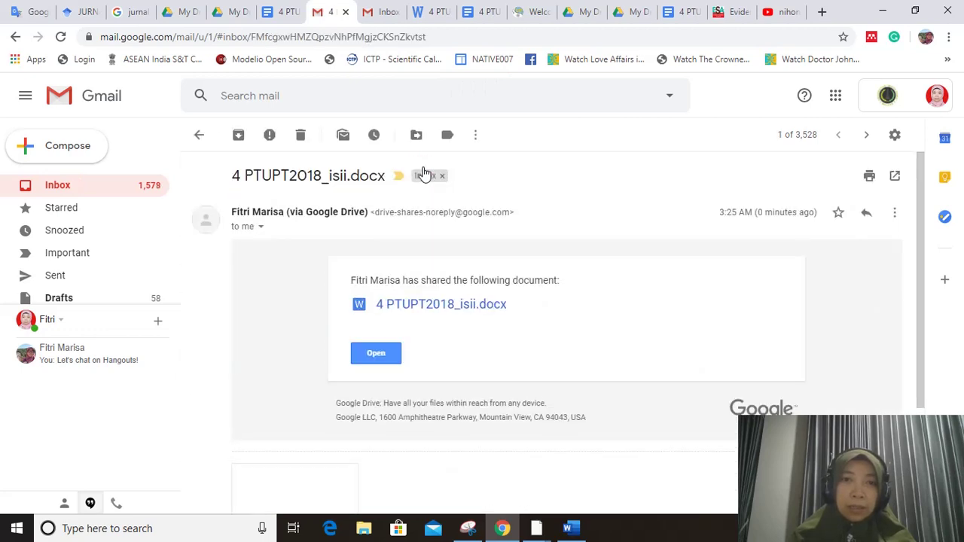
- Open the shared 4 PTUPT2018_isii.docx from the e-mail and open it with Google Docs
{"action": "left_click", "coordinate": [377, 357]}
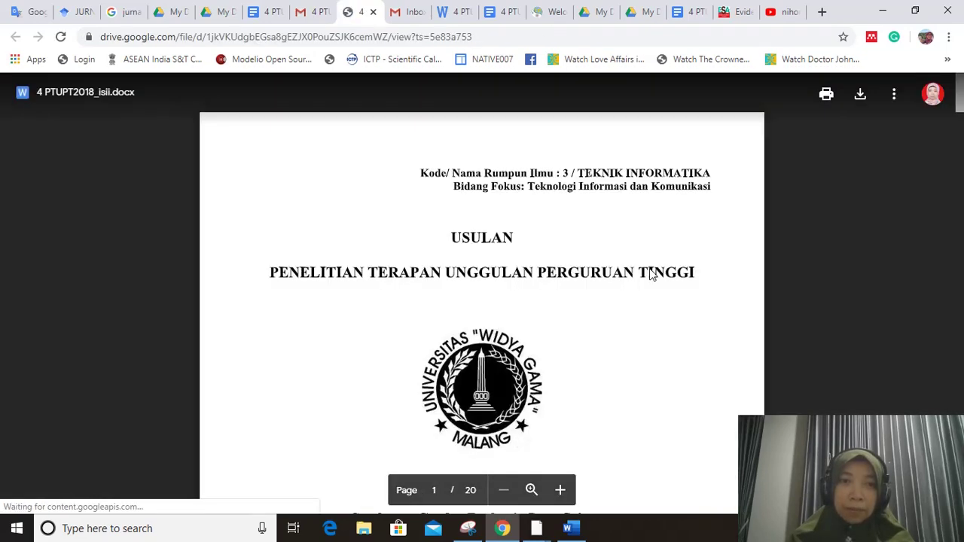
{"action": "scroll", "coordinate": [687, 367], "scroll_direction": "down", "scroll_amount": 3}
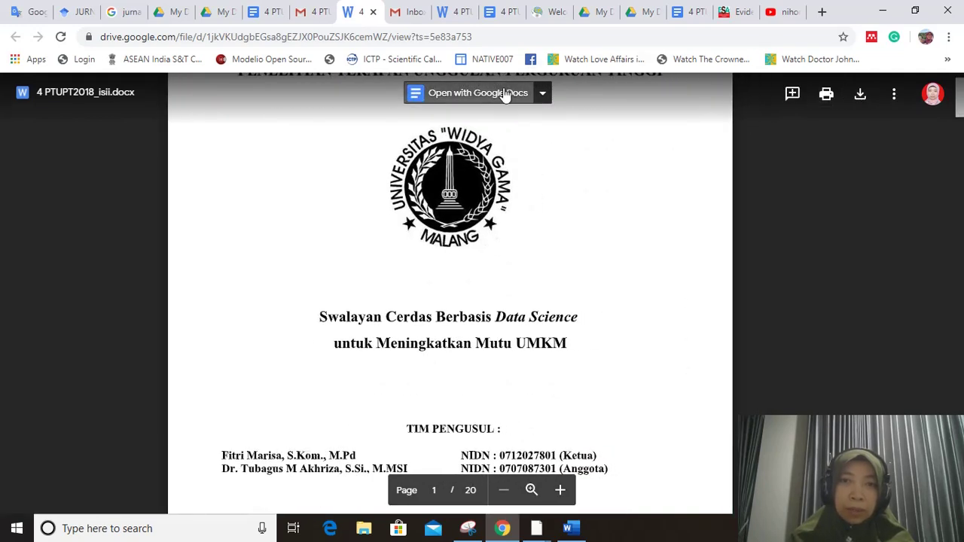
{"action": "left_click", "coordinate": [502, 93]}
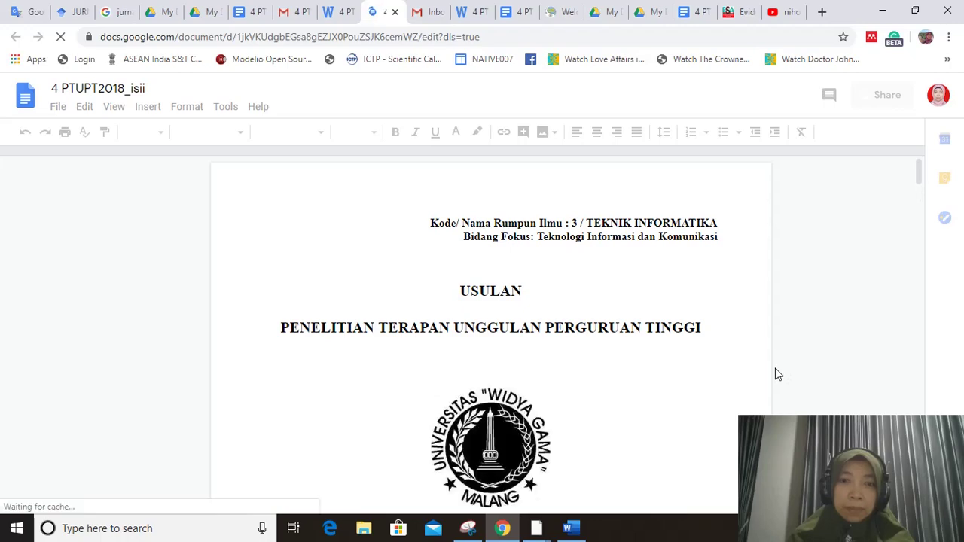
- Bring up the Ringkasan [500 kata] paragraph and display its two comments in the margin
{"action": "scroll", "coordinate": [778, 375], "scroll_direction": "down", "scroll_amount": 15}
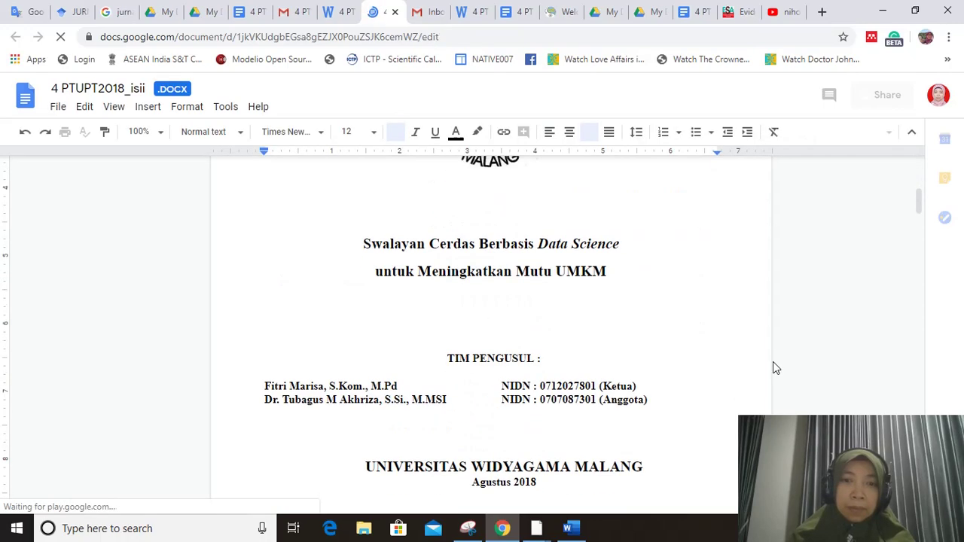
{"action": "scroll", "coordinate": [773, 361], "scroll_direction": "up", "scroll_amount": 5}
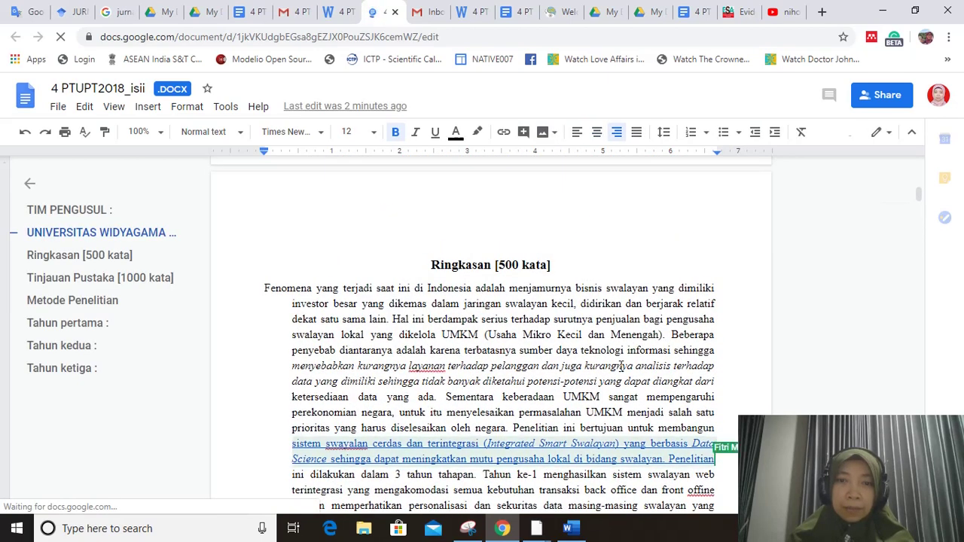
{"action": "left_click", "coordinate": [617, 366]}
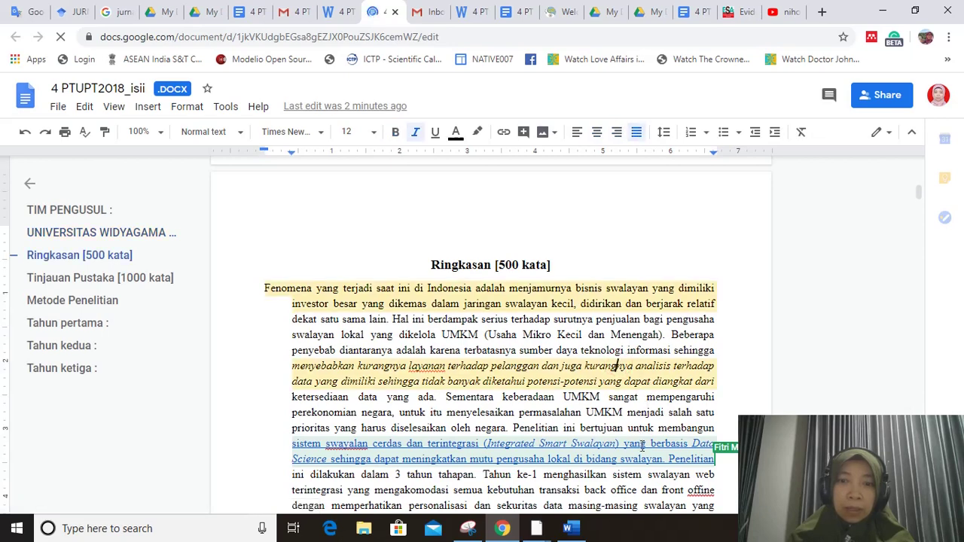